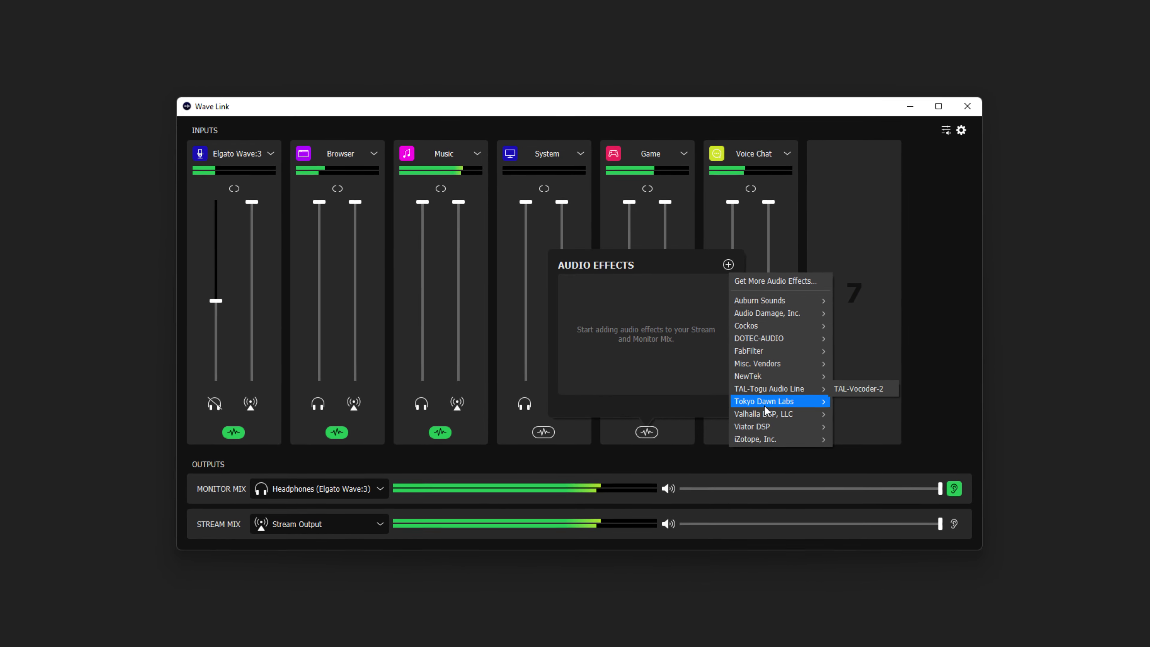
- Browse the Game input's effect vendor submenus and launch the TDR Nova installer
{"action": "mouse_move", "coordinate": [862, 403]}
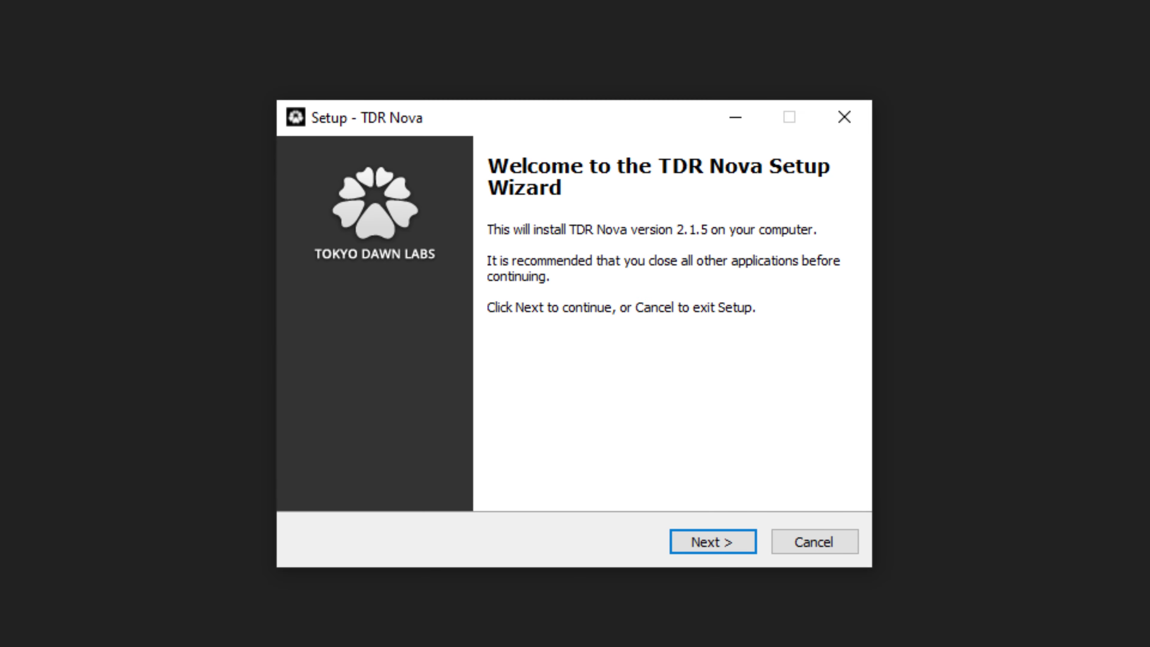
- Accept the TDR Nova license and keep the existing C:\Program Files\Common Files\VST3 folder
{"action": "left_click", "coordinate": [729, 547]}
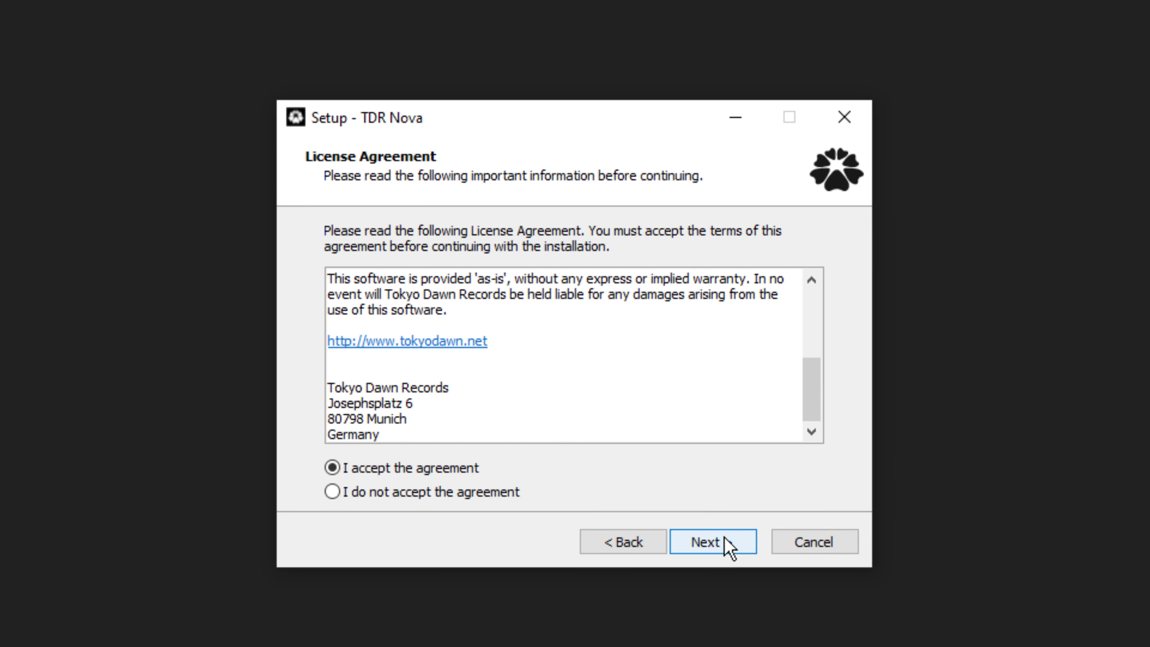
{"action": "left_click", "coordinate": [729, 547]}
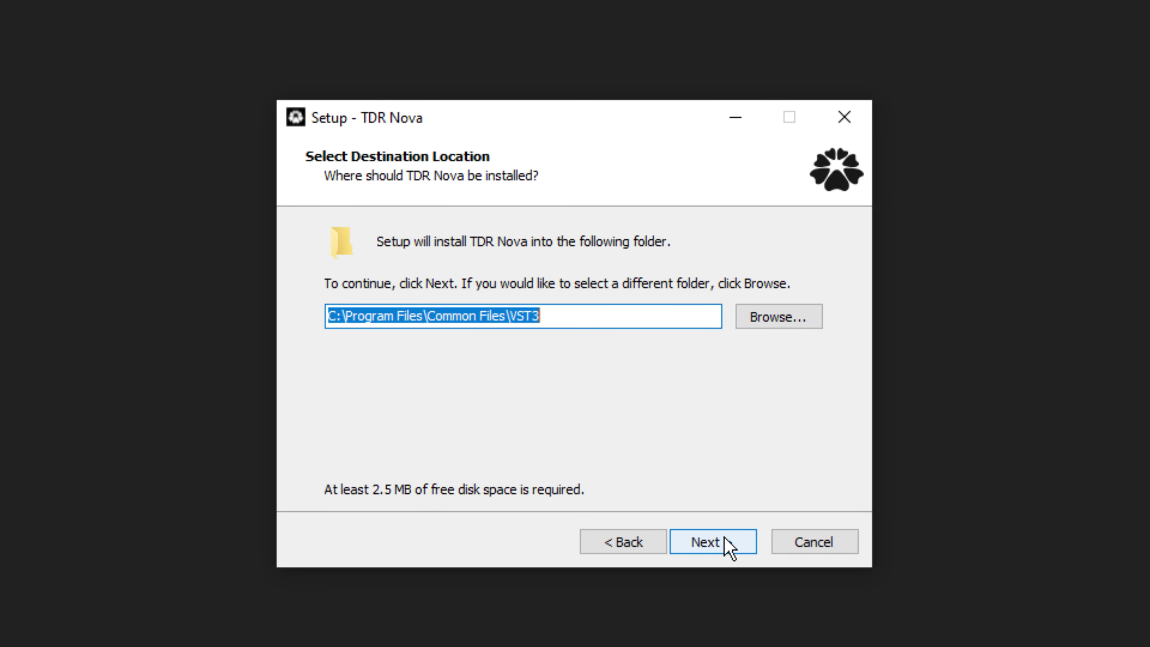
{"action": "left_click", "coordinate": [727, 548]}
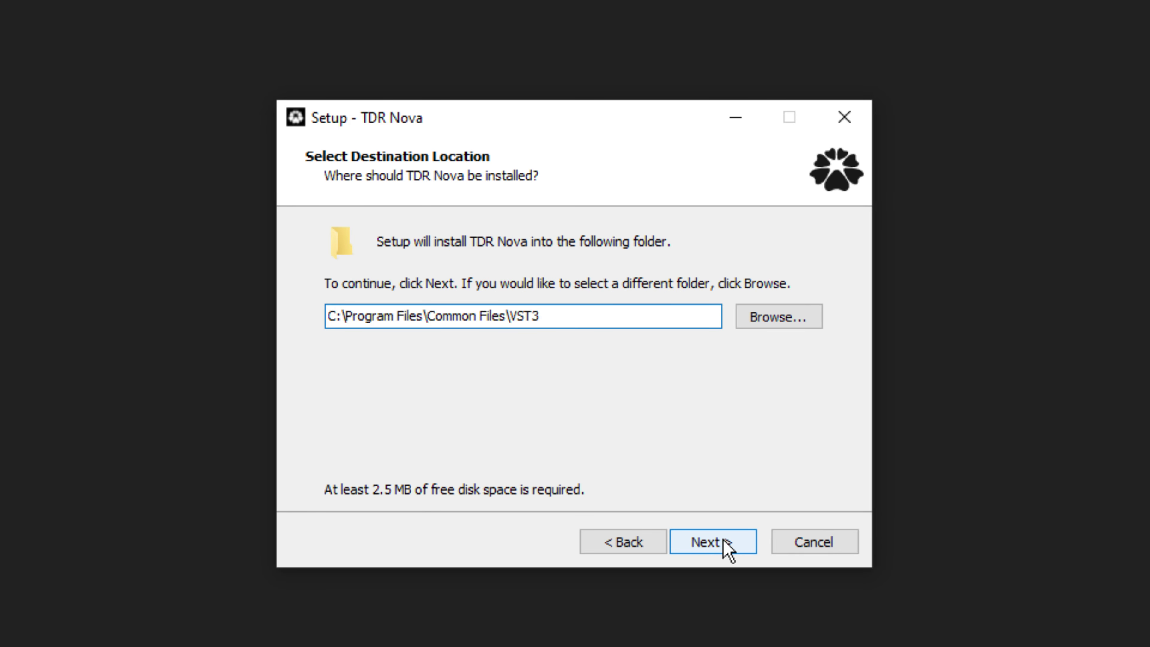
{"action": "left_click", "coordinate": [664, 457]}
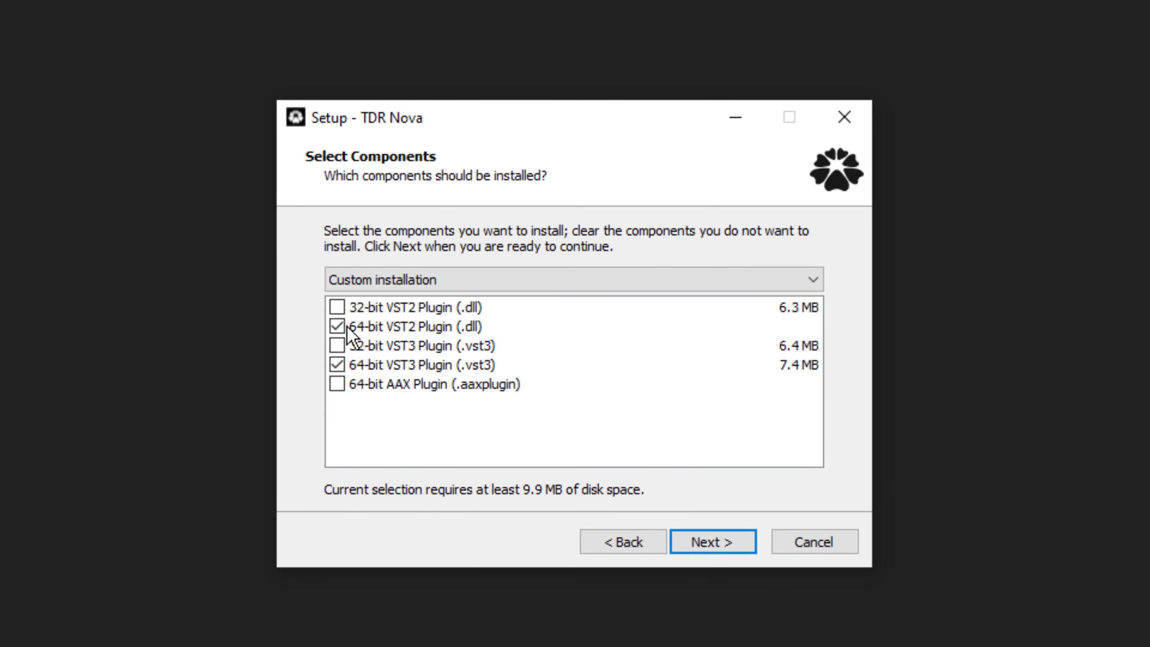
- Install only the 64-bit VST3 plugin, excluding 64-bit VST2, and finish setup
{"action": "left_click", "coordinate": [337, 327]}
{"action": "left_click", "coordinate": [704, 421]}
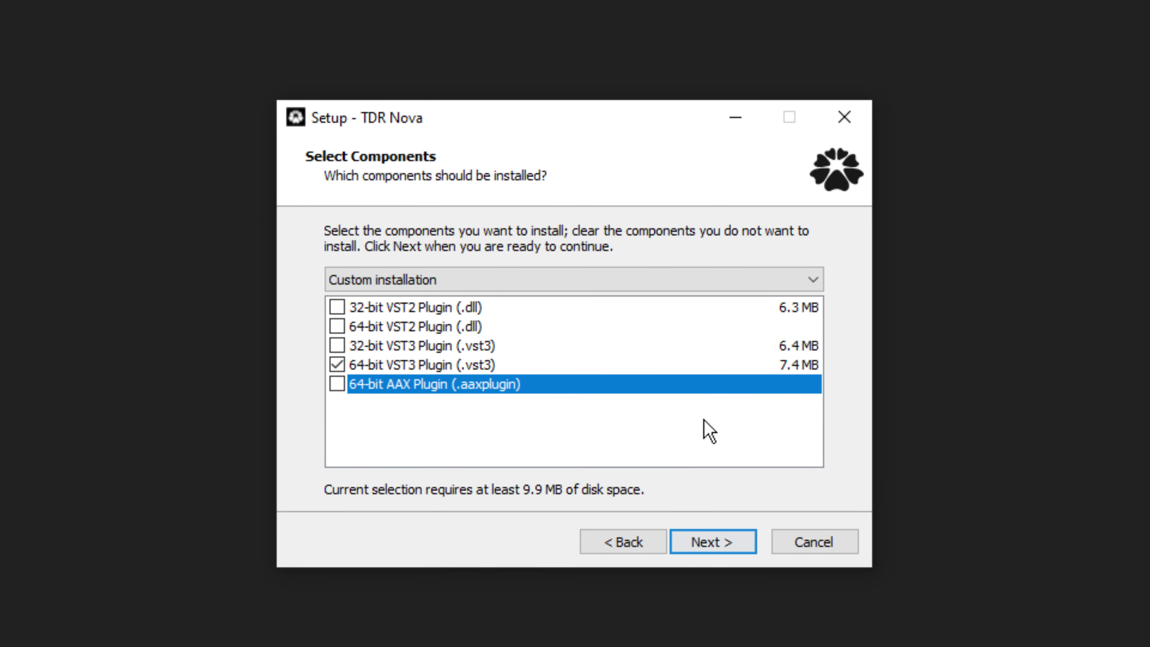
{"action": "left_click", "coordinate": [711, 541]}
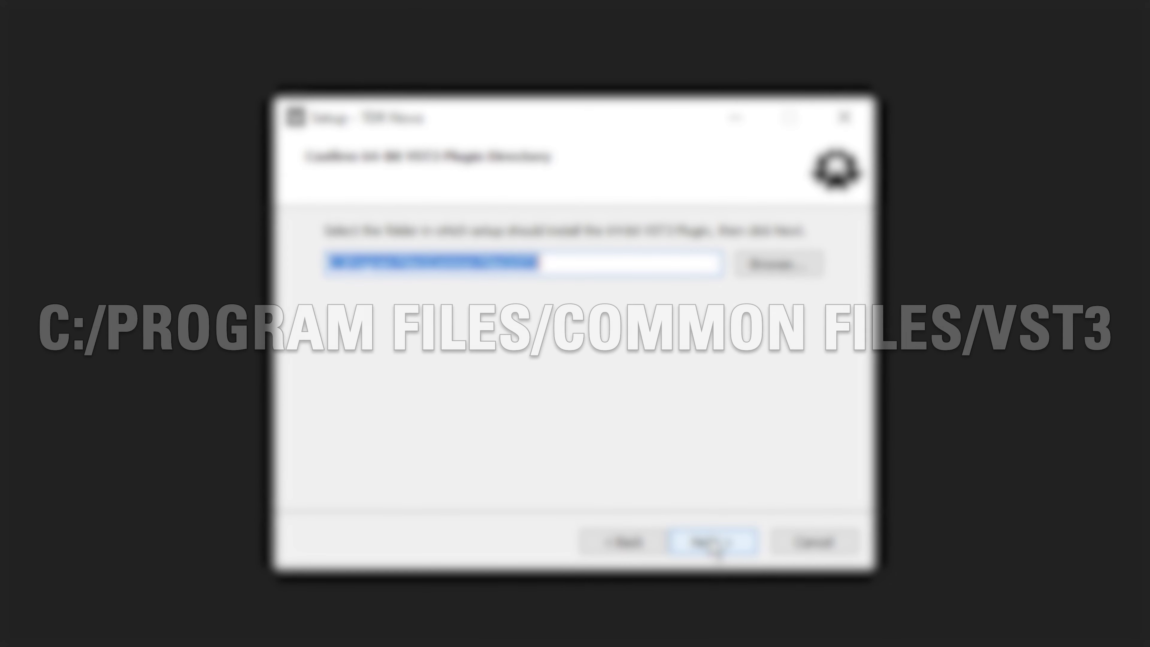
{"action": "left_click", "coordinate": [713, 542]}
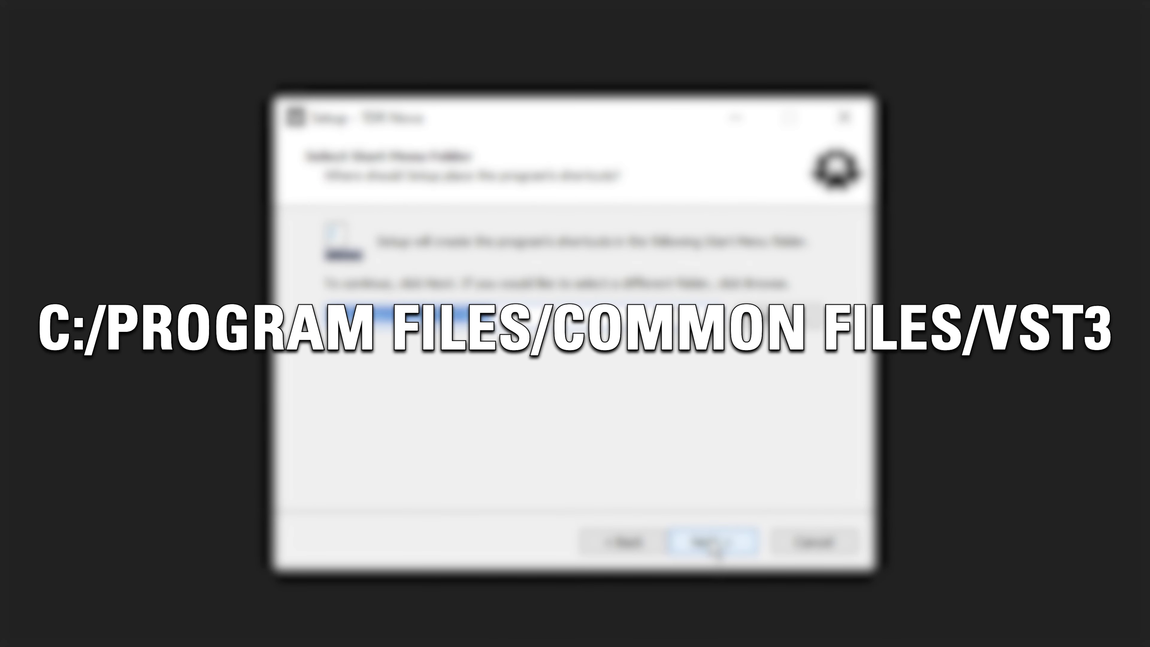
{"action": "left_click", "coordinate": [715, 543]}
{"action": "left_click", "coordinate": [715, 543]}
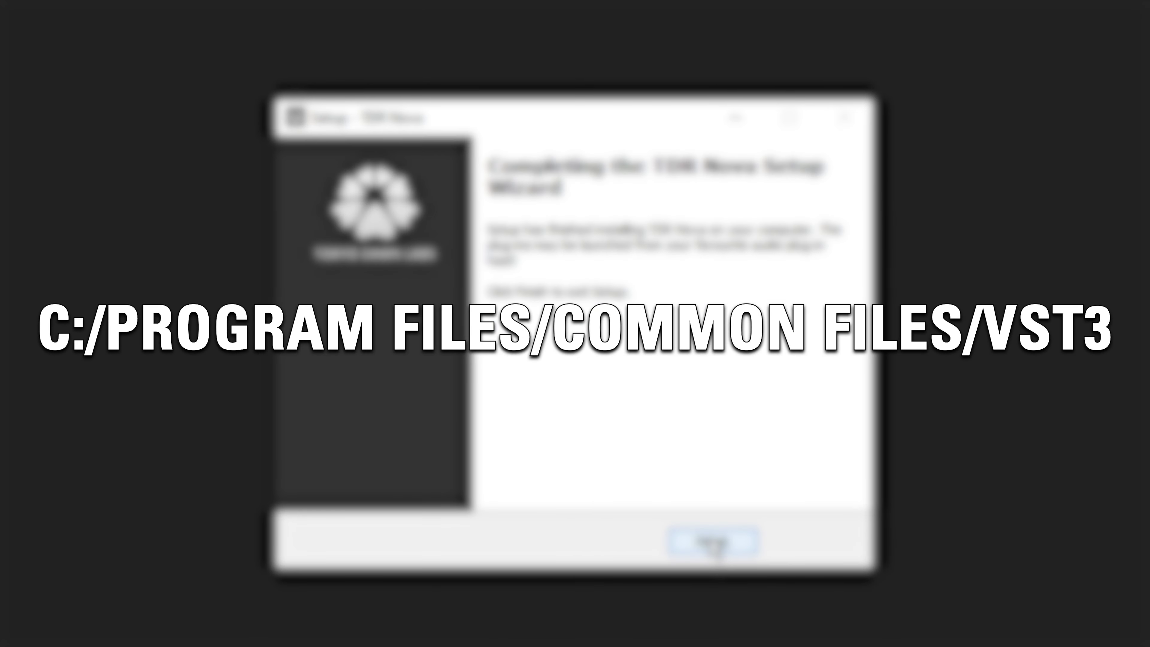
{"action": "left_click", "coordinate": [714, 543]}
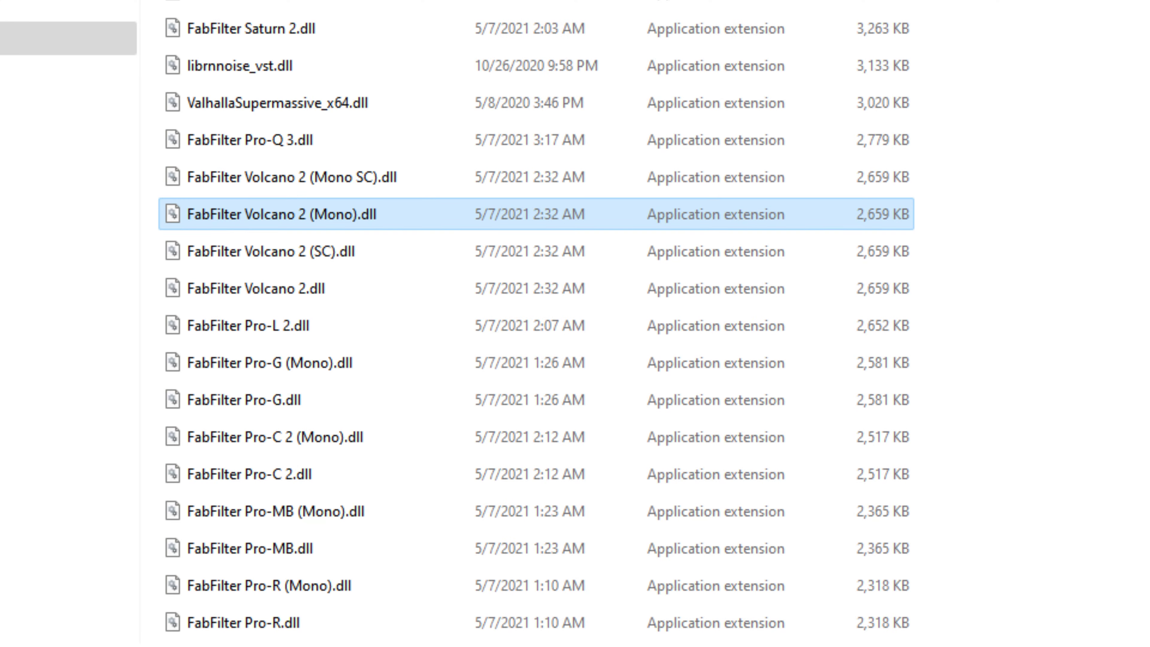
- Step down the installed plugin DLL list past Pro-DS to reagate-standalone.dll
{"action": "key", "text": "Down"}
{"action": "key", "text": "Down"}
{"action": "key", "text": "Down"}
{"action": "key", "text": "Down"}
{"action": "key", "text": "Down"}
{"action": "key", "text": "Down"}
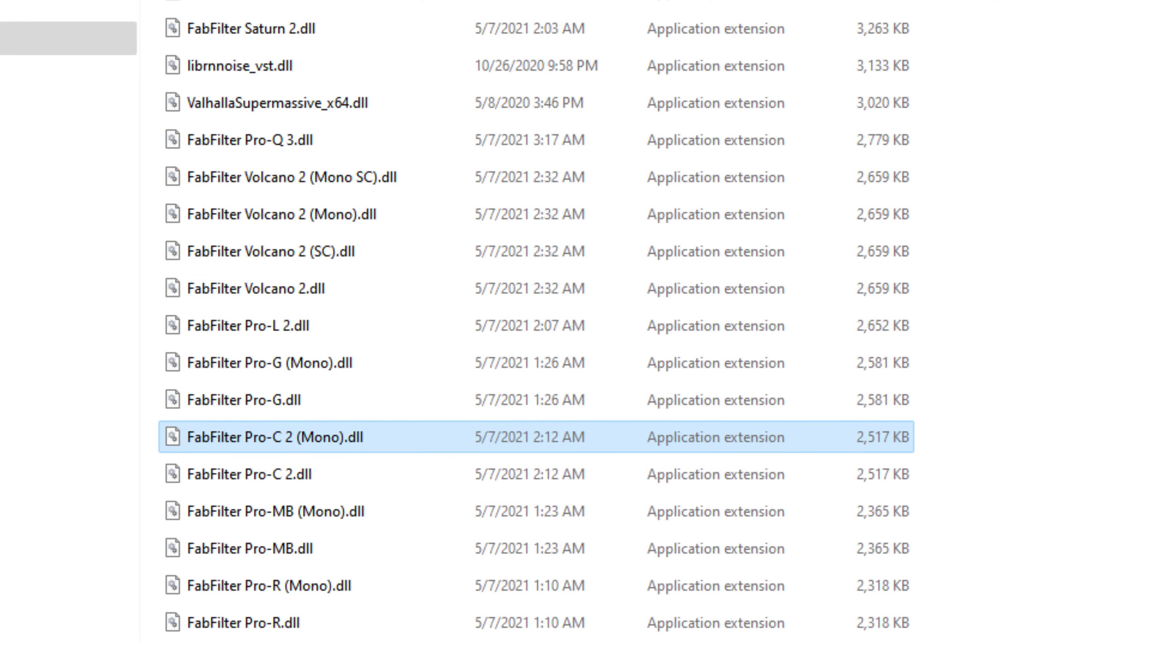
{"action": "key", "text": "Down"}
{"action": "key", "text": "Down"}
{"action": "key", "text": "Down"}
{"action": "key", "text": "Down"}
{"action": "key", "text": "Down"}
{"action": "key", "text": "Down"}
{"action": "key", "text": "Down"}
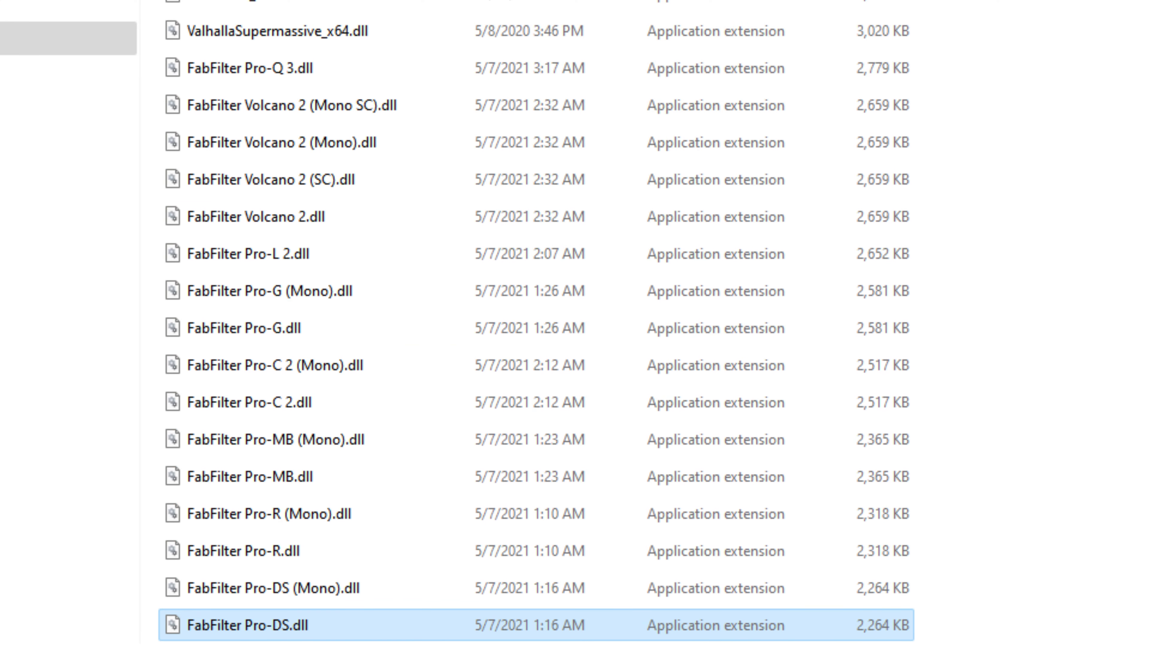
{"action": "key", "text": "Down"}
{"action": "key", "text": "Down"}
{"action": "key", "text": "Down"}
{"action": "key", "text": "Down"}
{"action": "key", "text": "Down"}
{"action": "key", "text": "Down"}
{"action": "key", "text": "Down"}
{"action": "key", "text": "Down"}
{"action": "key", "text": "Down"}
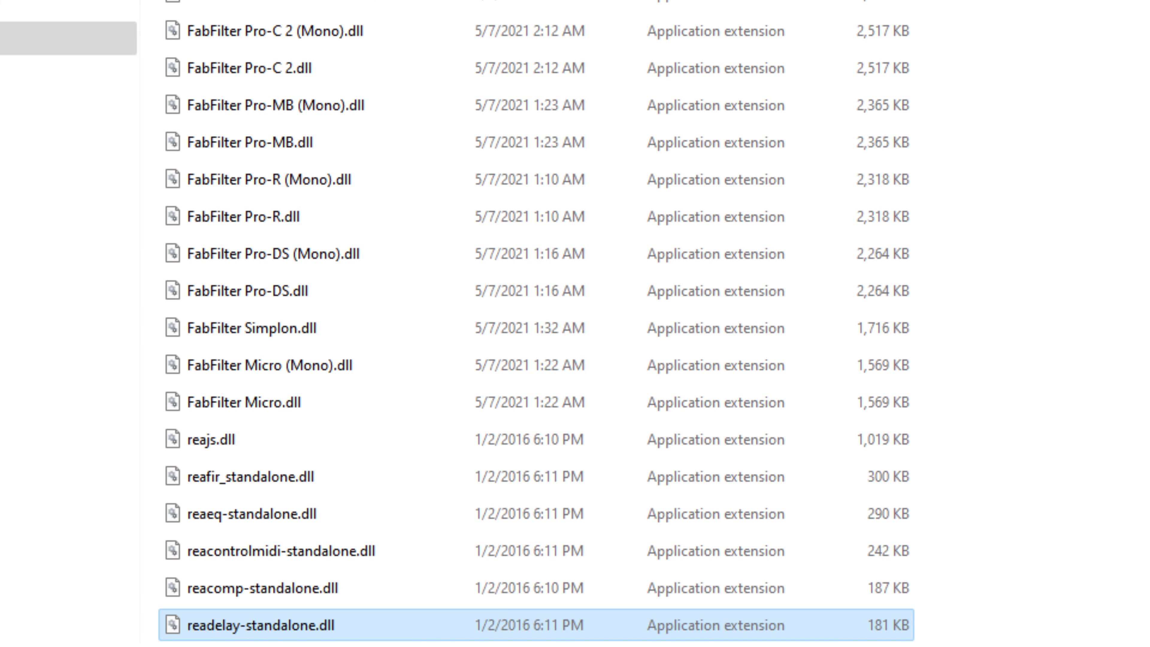
{"action": "key", "text": "Down"}
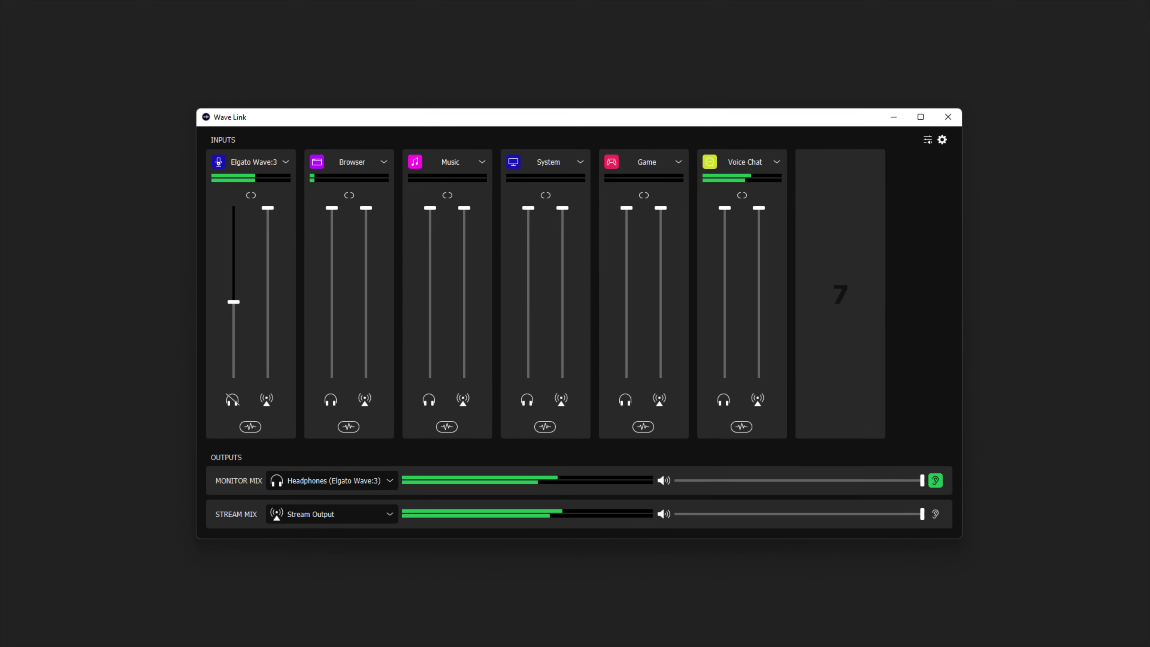
- Rescan the VST plugin folders in Preferences' Audio Effects, finding 22 new plugins
{"action": "left_click", "coordinate": [942, 139]}
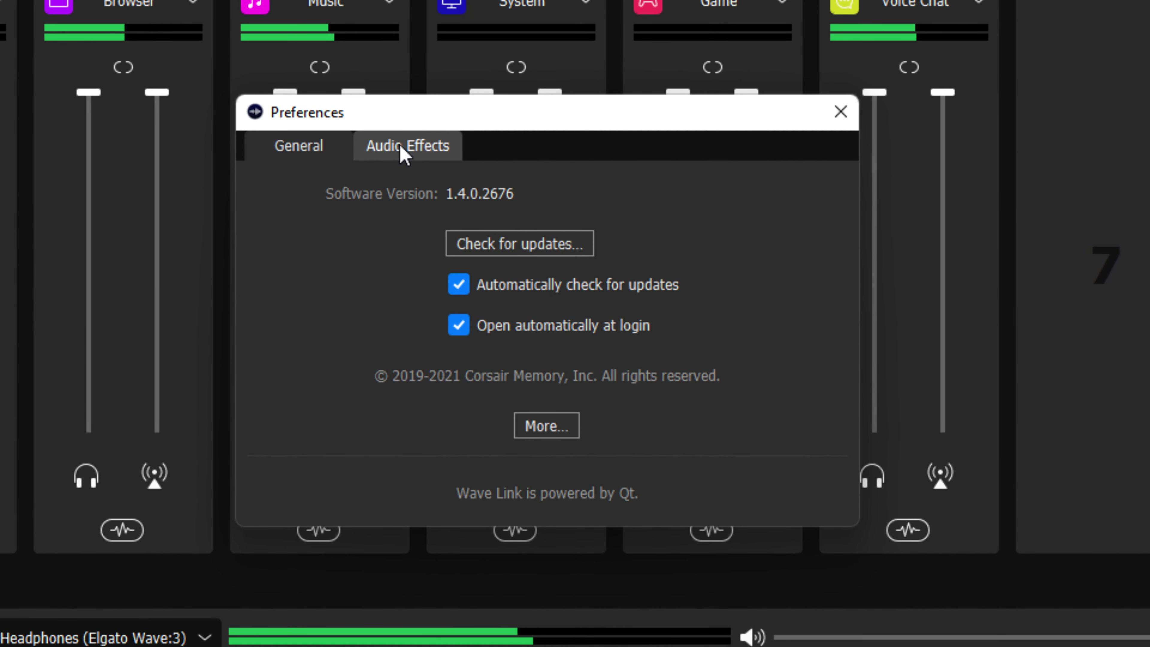
{"action": "left_click", "coordinate": [410, 154]}
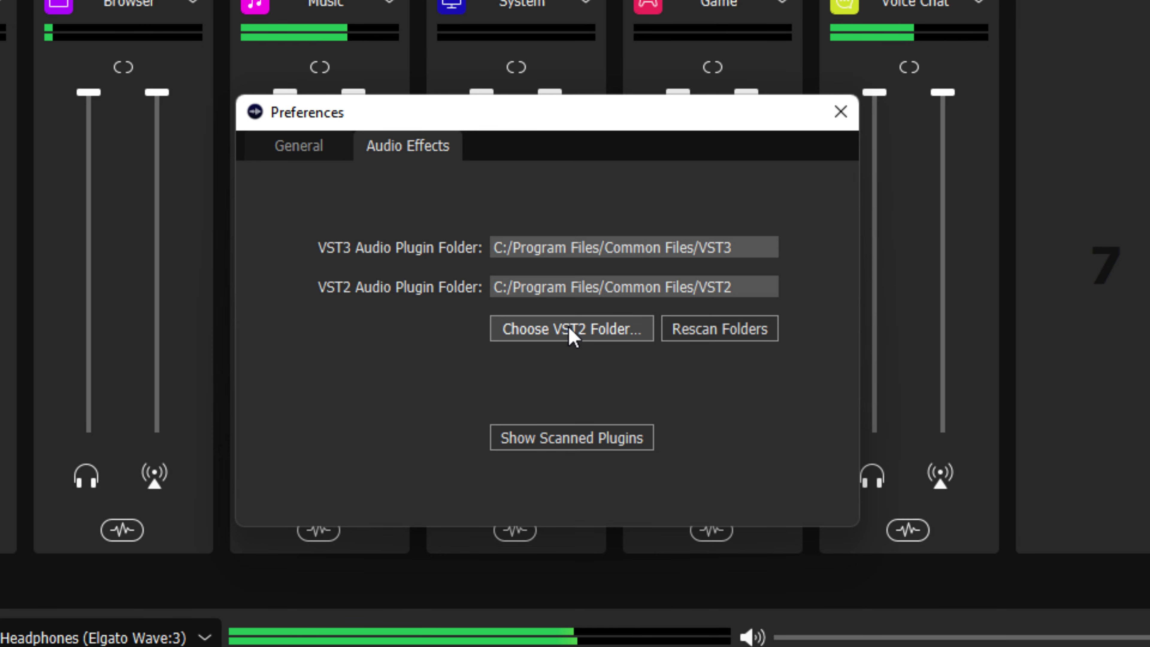
{"action": "left_click", "coordinate": [724, 337]}
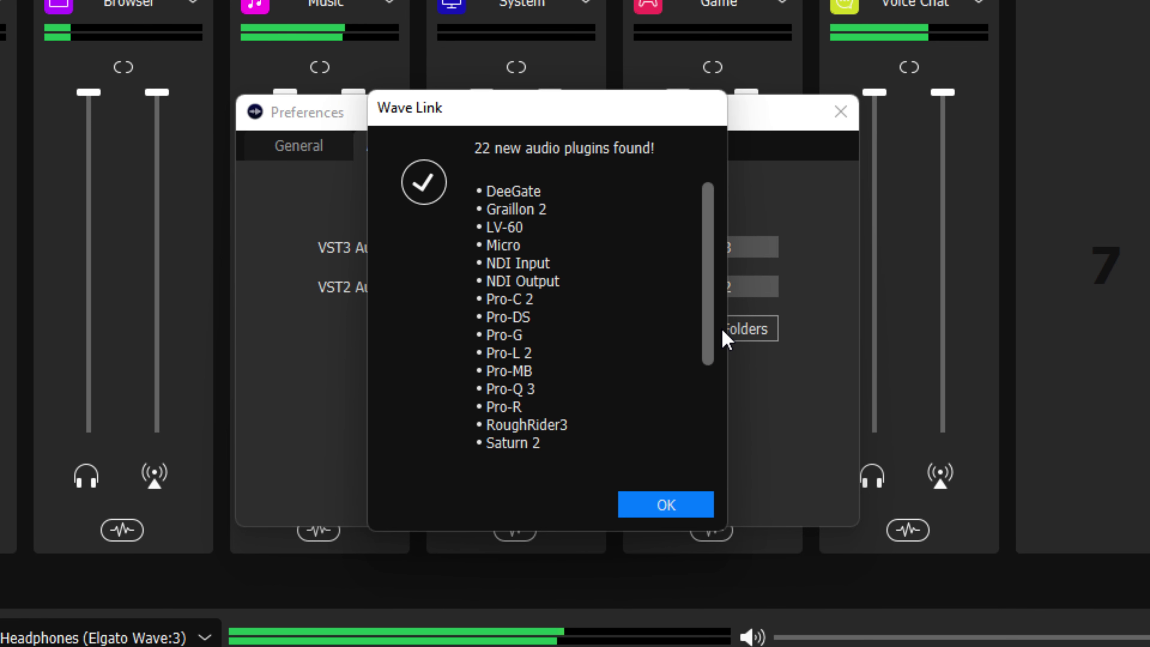
{"action": "scroll", "coordinate": [679, 399], "scroll_direction": "down", "scroll_amount": 3}
{"action": "left_click", "coordinate": [660, 504]}
- Review the scanned plugins list, then close Preferences
{"action": "left_click", "coordinate": [636, 444]}
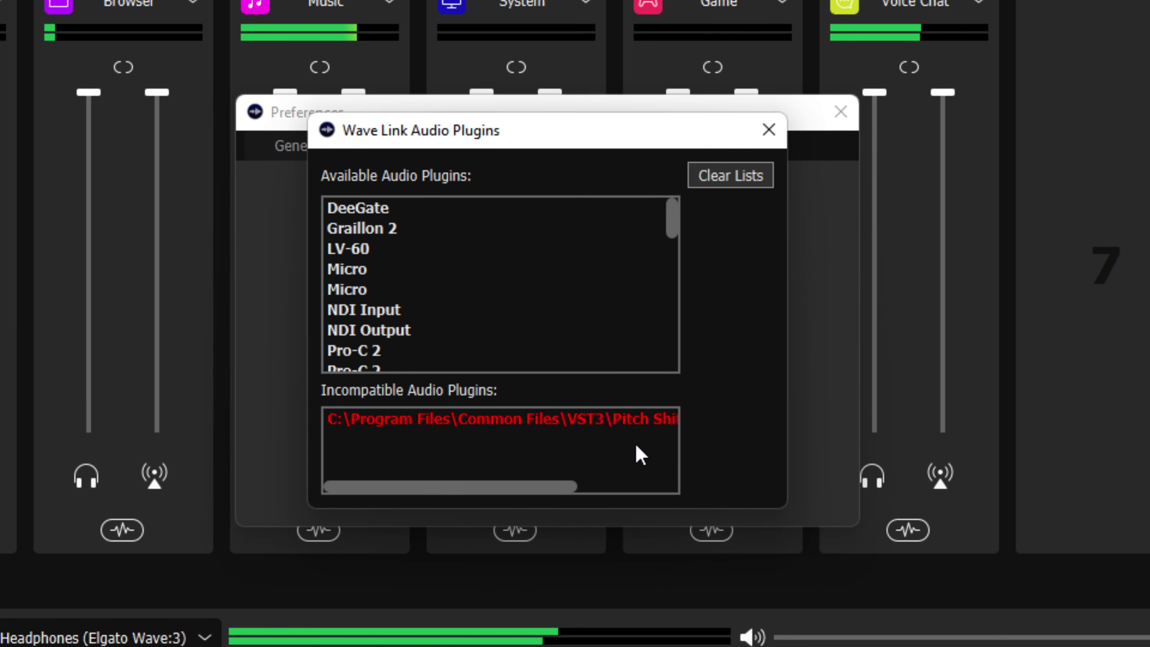
{"action": "mouse_move", "coordinate": [539, 486]}
{"action": "left_mouse_down"}
{"action": "mouse_move", "coordinate": [576, 485]}
{"action": "mouse_move", "coordinate": [538, 487]}
{"action": "left_mouse_up"}
{"action": "left_click", "coordinate": [769, 131]}
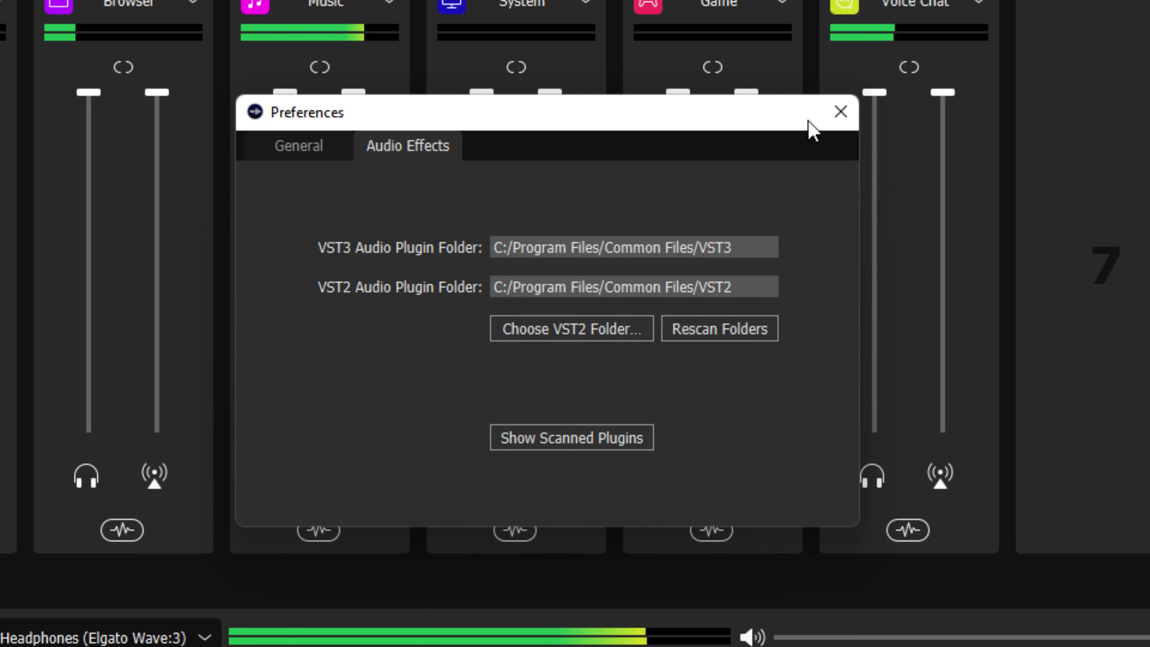
{"action": "left_click", "coordinate": [840, 112]}
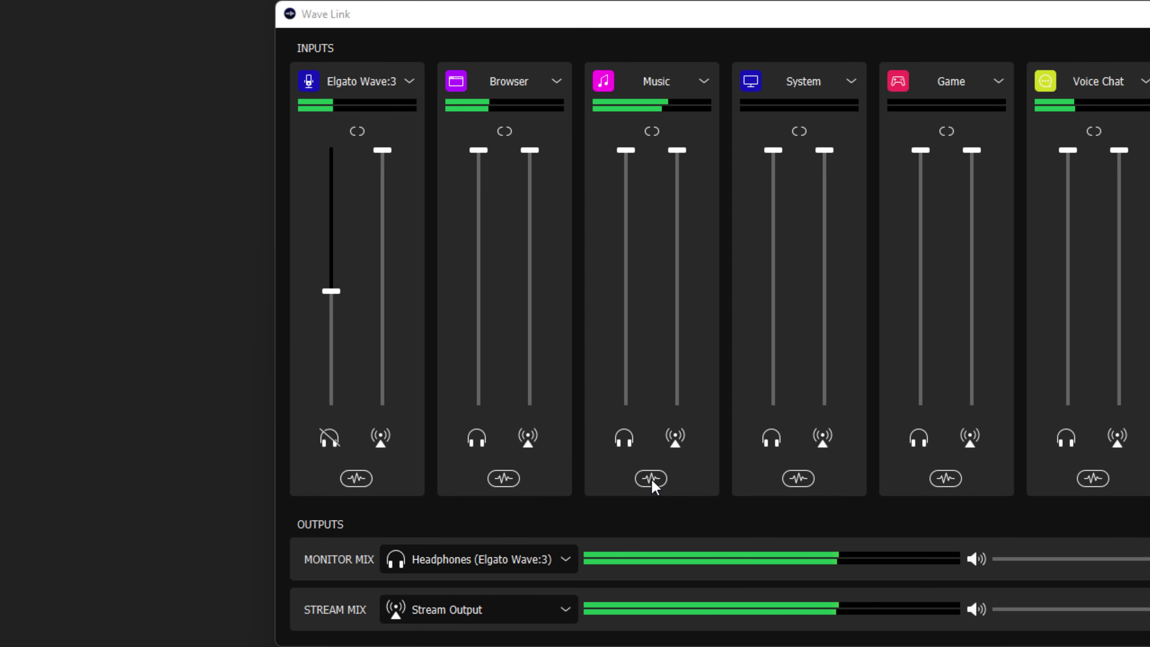
- Add DOTEC-AUDIO DeeGate to the Elgato Wave:3 input and place its window beside the mixer
{"action": "left_click", "coordinate": [362, 482]}
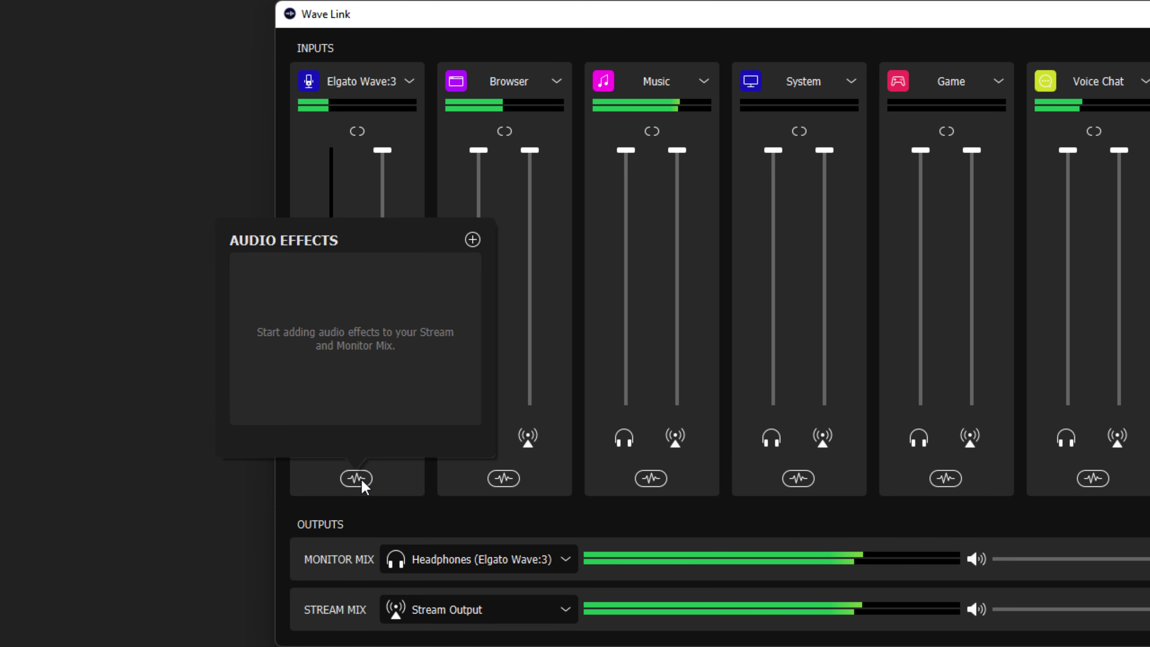
{"action": "left_click", "coordinate": [472, 240]}
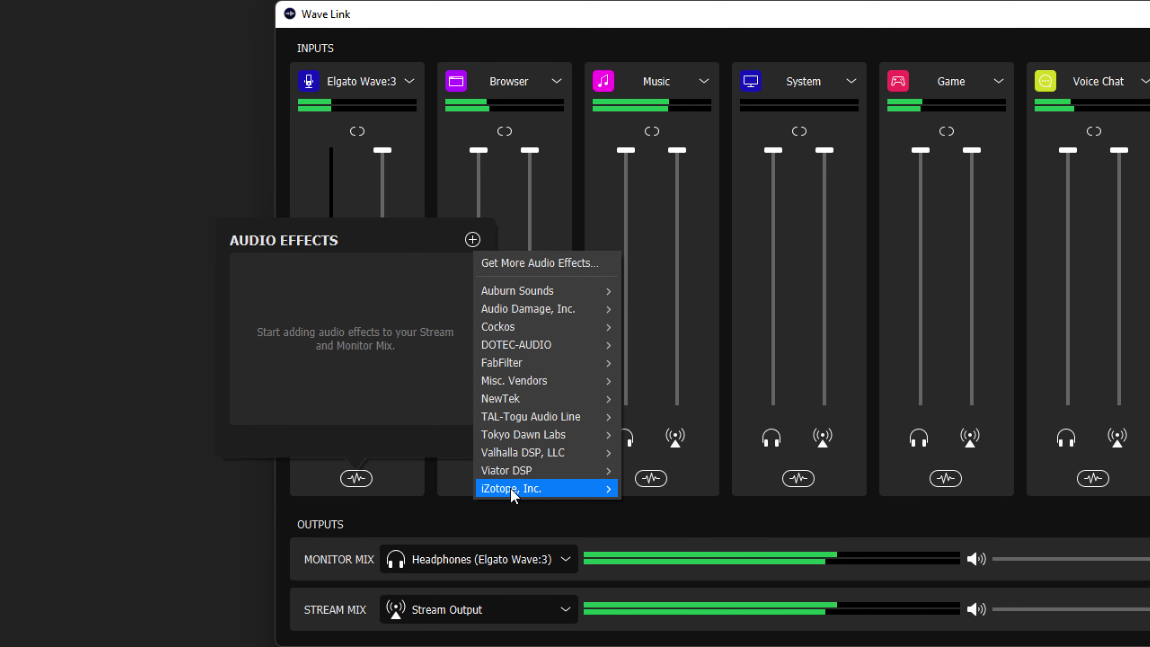
{"action": "mouse_move", "coordinate": [543, 347]}
{"action": "left_click", "coordinate": [634, 348]}
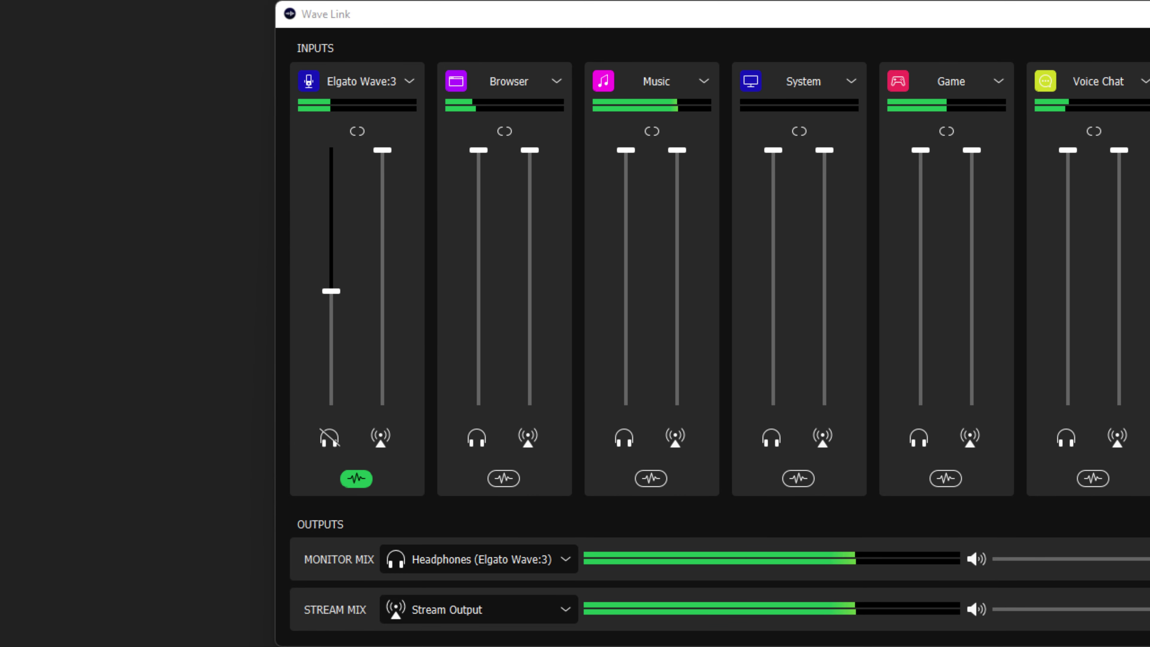
{"action": "left_click_drag", "start_coordinate": [117, 53], "coordinate": [145, 135]}
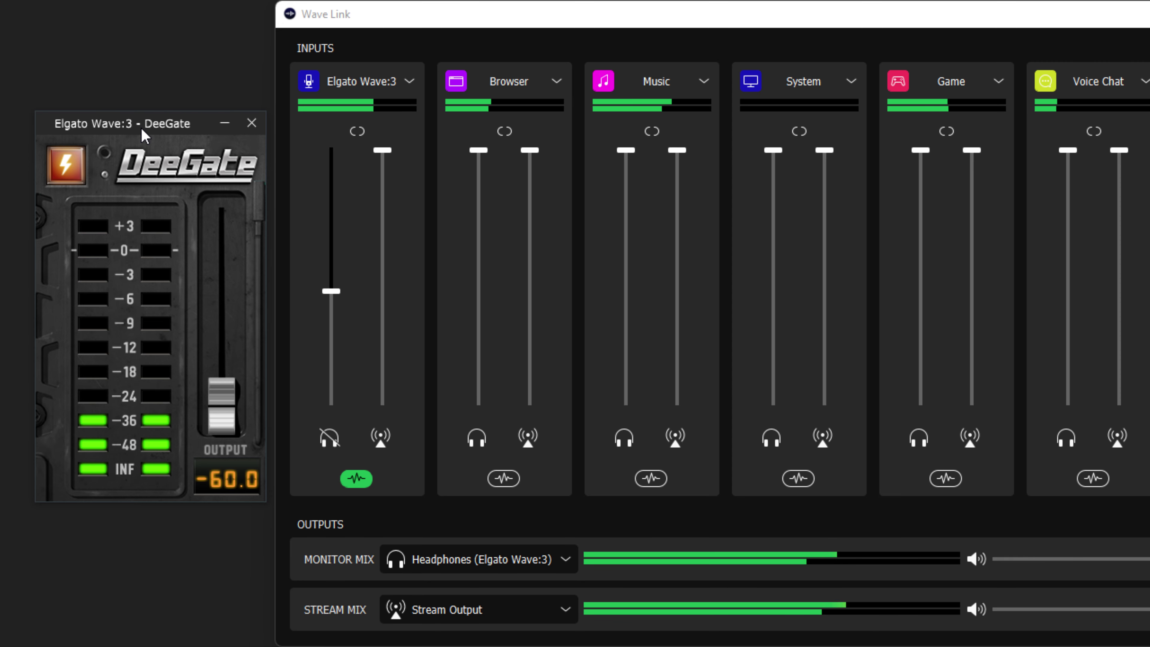
- Raise DeeGate's Output from -60 to -37.3, then close the plugin window
{"action": "left_click_drag", "start_coordinate": [227, 409], "coordinate": [232, 353]}
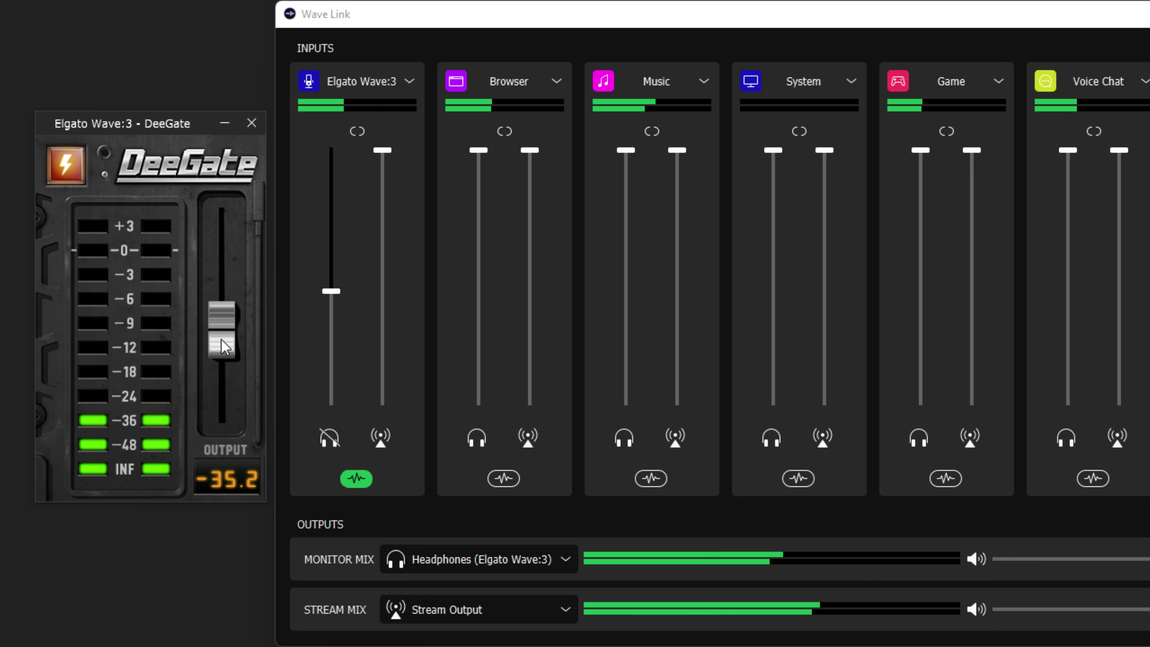
{"action": "scroll", "coordinate": [221, 342], "scroll_direction": "down", "scroll_amount": 2}
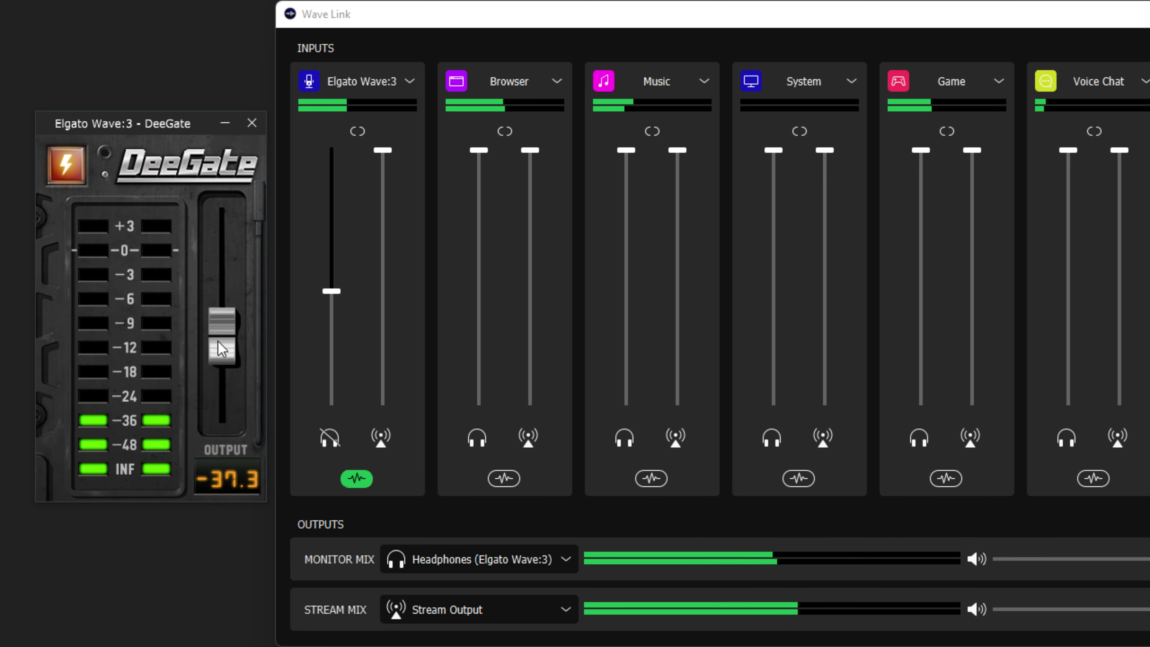
{"action": "left_click", "coordinate": [254, 121]}
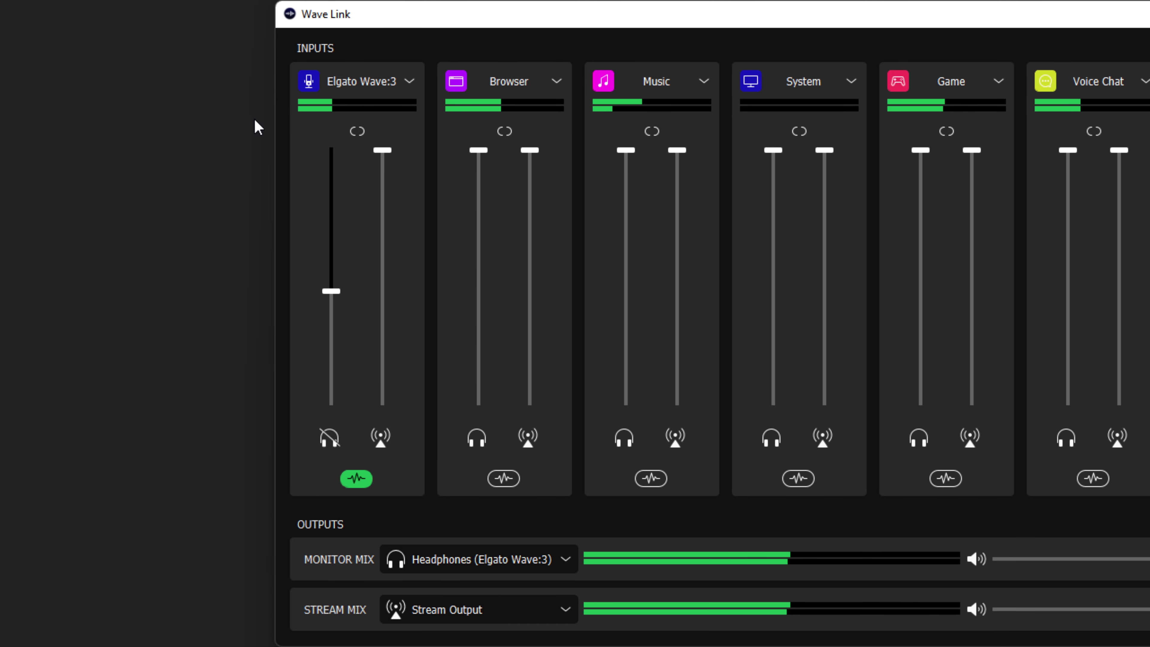
- Add Misc. Vendors > Noise Suppression to the Wave:3 mic's effect chain
{"action": "left_click", "coordinate": [357, 479]}
{"action": "left_click", "coordinate": [474, 231]}
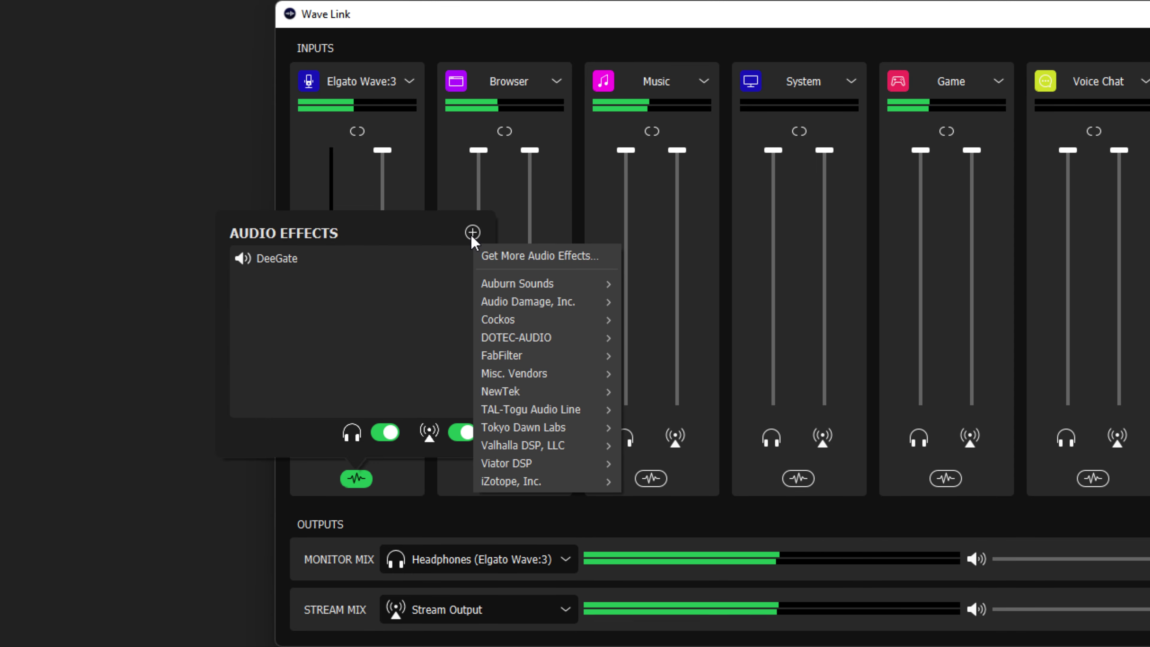
{"action": "mouse_move", "coordinate": [539, 372]}
{"action": "left_click", "coordinate": [665, 380]}
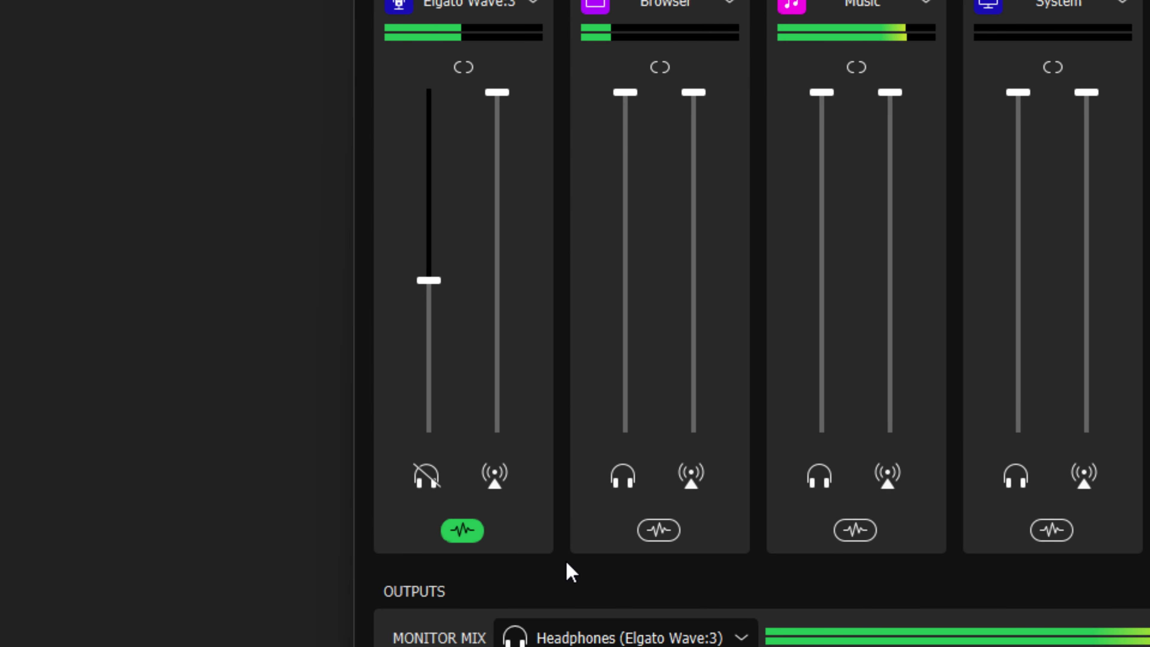
- Move Noise Suppression to the chain's end and rename DeeGate to 'Noise Gate'
{"action": "left_click", "coordinate": [461, 531]}
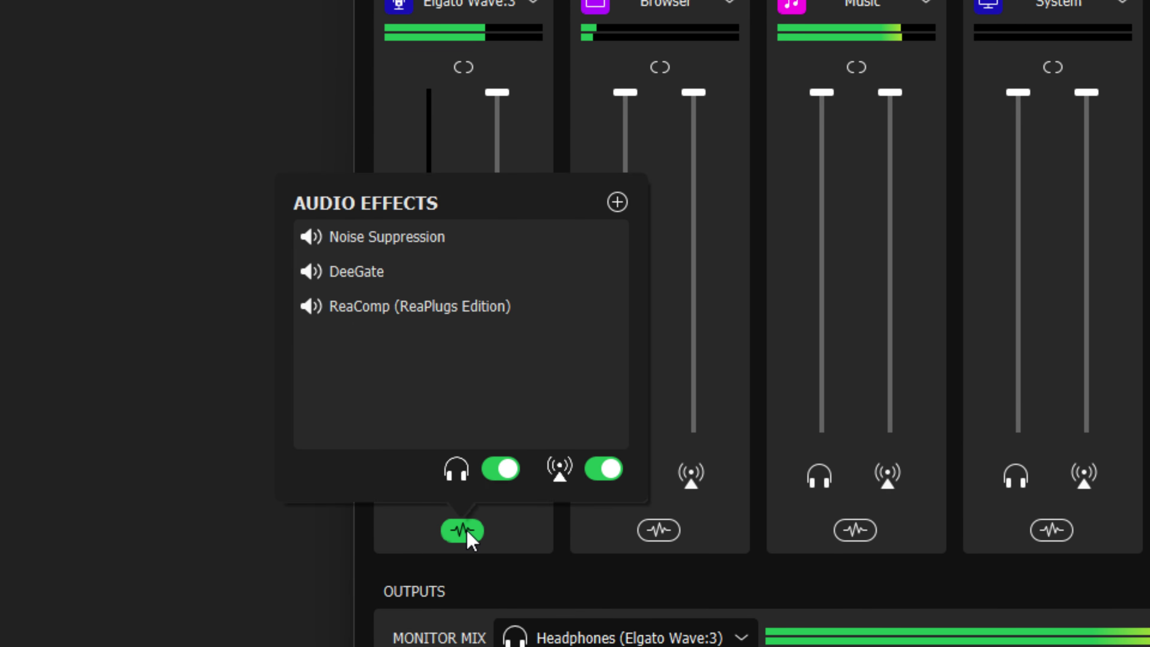
{"action": "left_click_drag", "start_coordinate": [413, 249], "coordinate": [410, 313]}
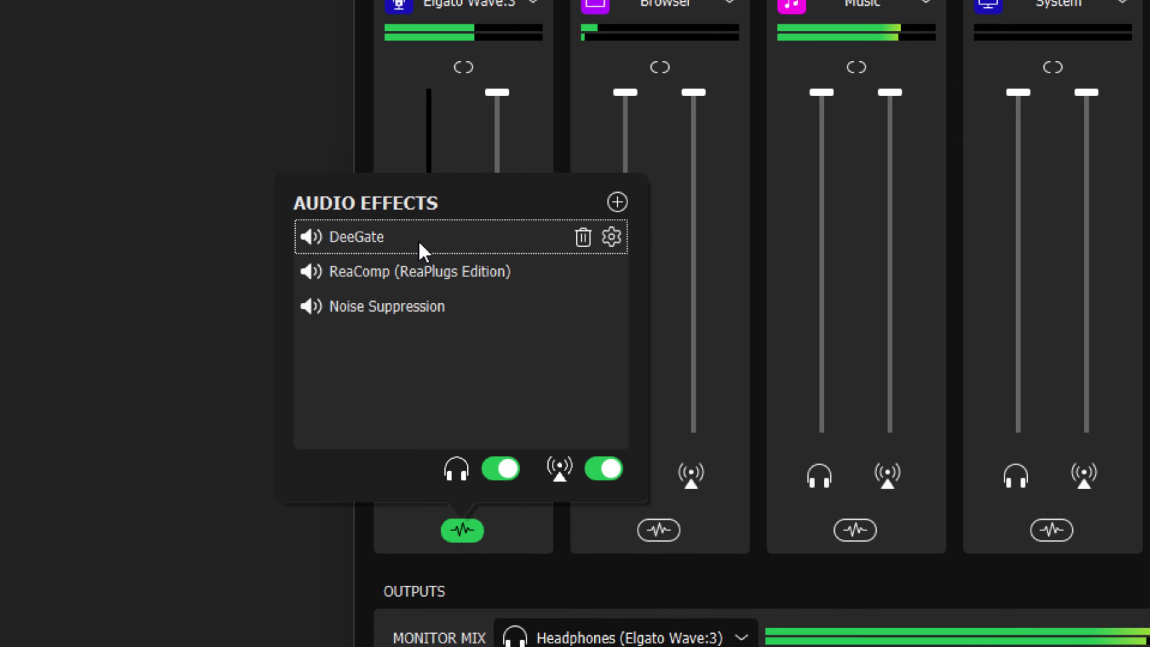
{"action": "right_click", "coordinate": [421, 249]}
{"action": "left_click", "coordinate": [414, 256]}
{"action": "type", "text": "Noise G"}
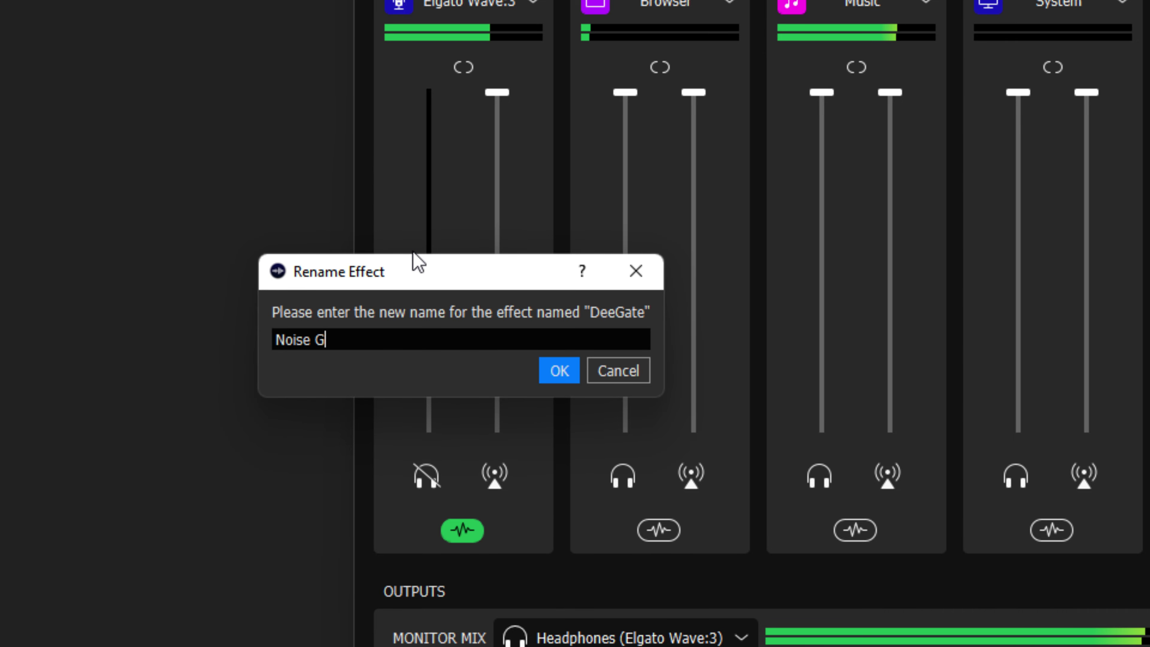
{"action": "type", "text": "ate"}
{"action": "key", "text": "Return"}
- Start renaming Noise Suppression, typing 'RNNoi'
{"action": "right_click", "coordinate": [403, 308]}
{"action": "left_click", "coordinate": [428, 317]}
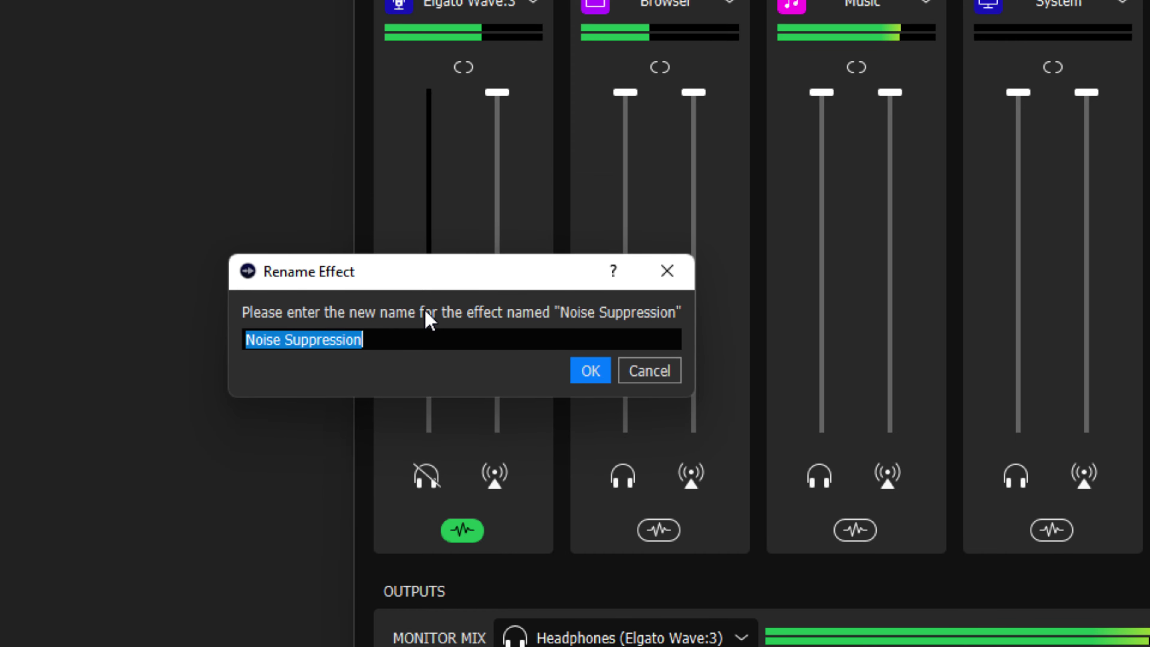
{"action": "type", "text": "RNNoi"}
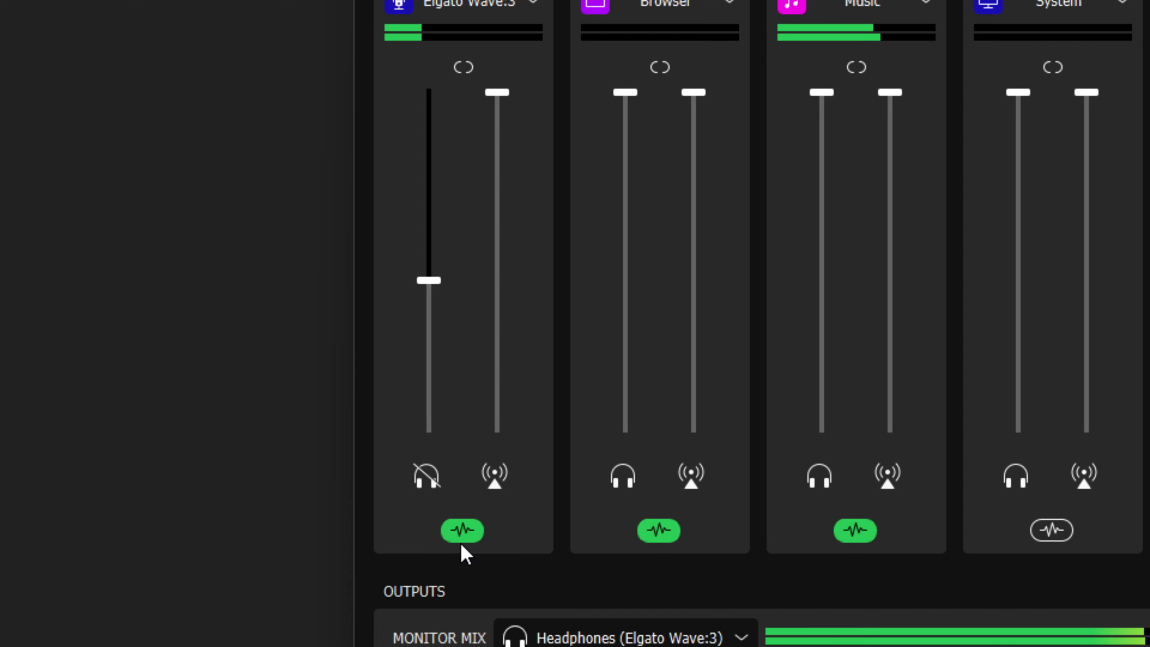
- Toggle the Wave:3 effects switches for the stream and monitor mixes
{"action": "left_click", "coordinate": [465, 539]}
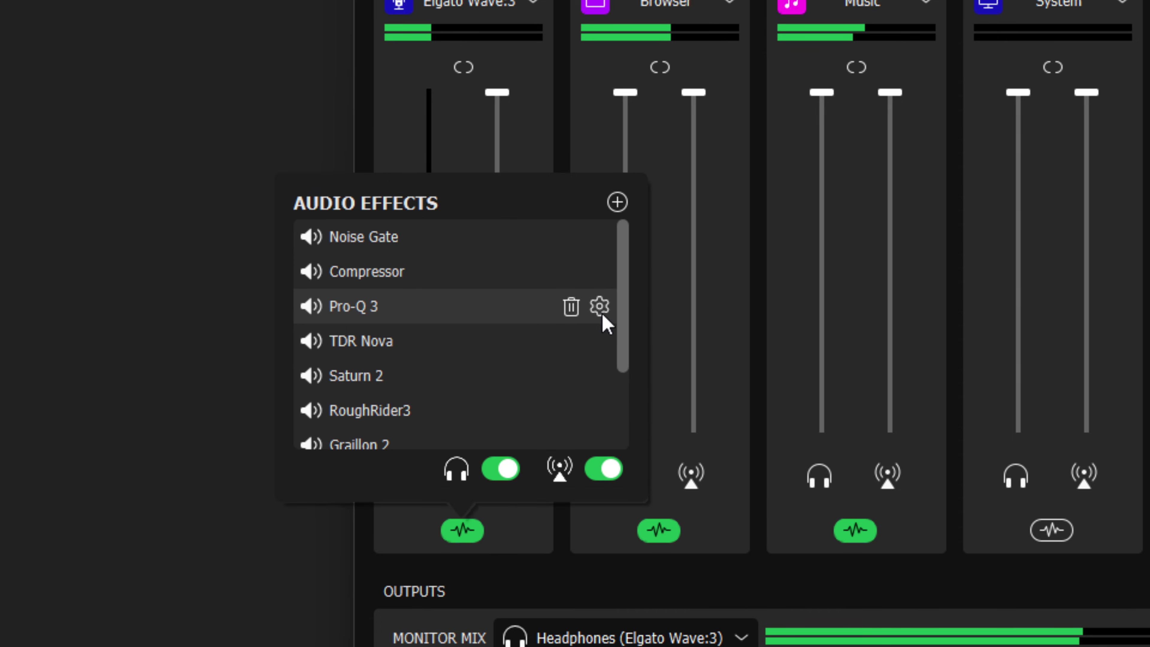
{"action": "left_click_drag", "start_coordinate": [623, 282], "coordinate": [623, 369]}
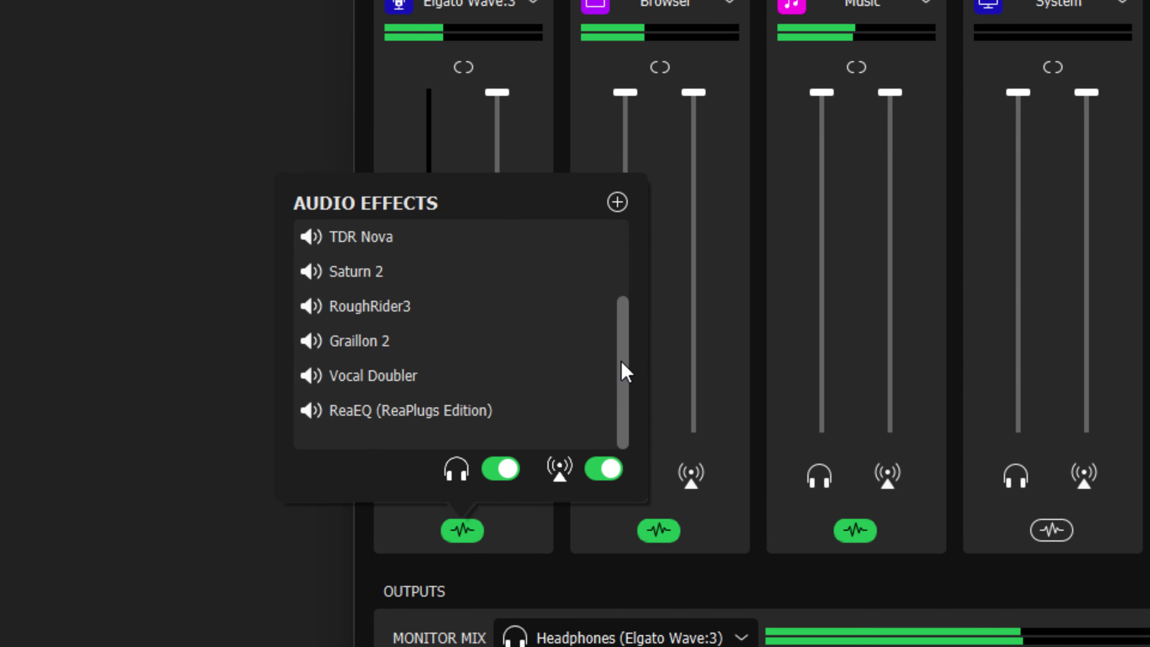
{"action": "left_click", "coordinate": [606, 472]}
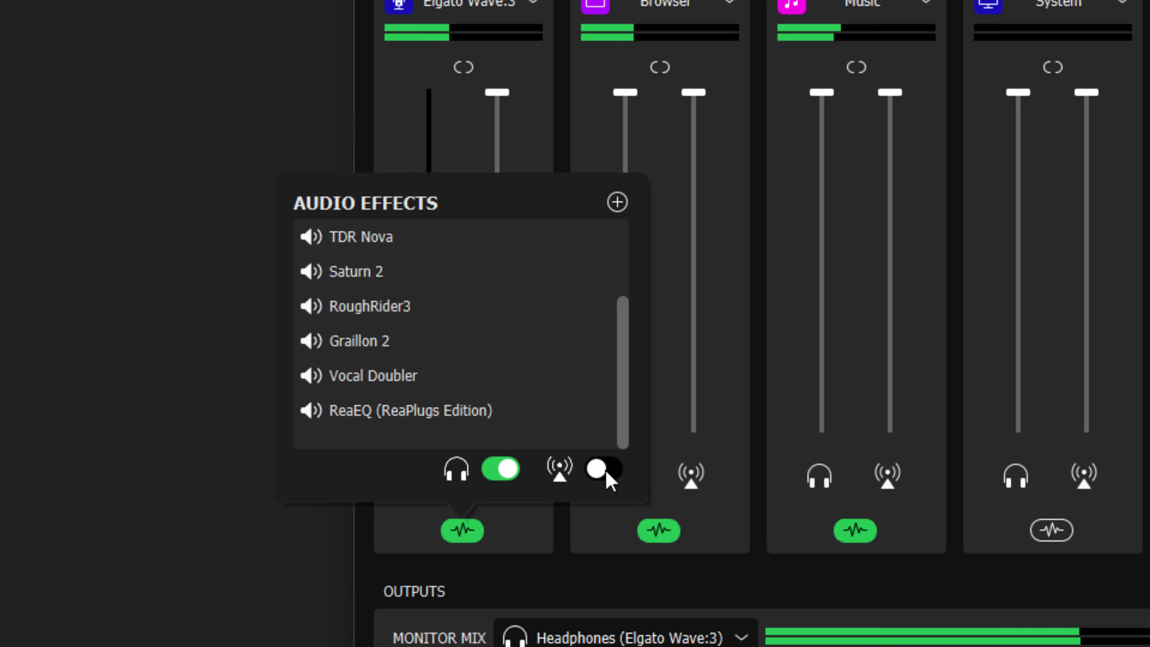
{"action": "left_click", "coordinate": [501, 472]}
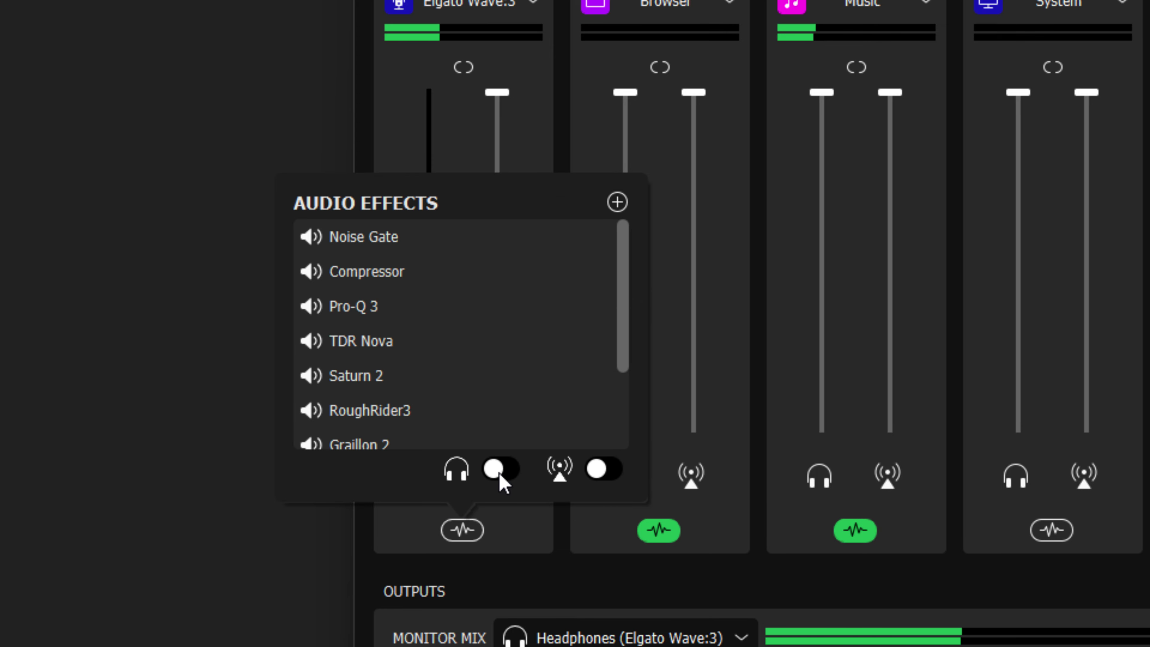
{"action": "left_click", "coordinate": [501, 471]}
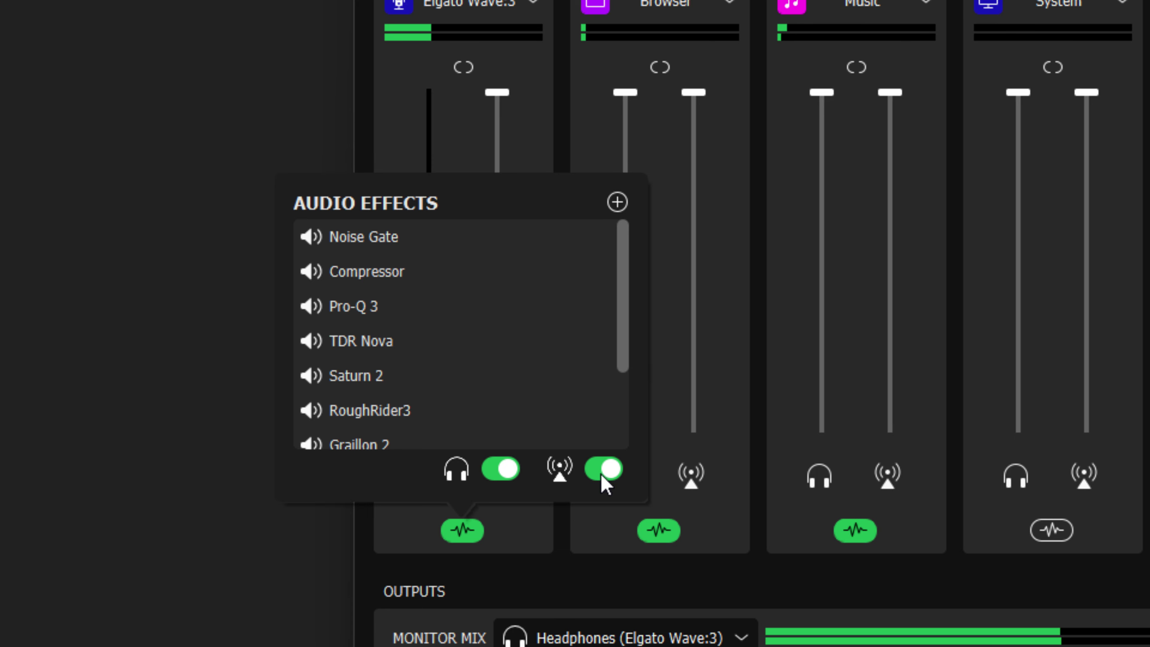
- Bypass Pro-Q 3, TDR Nova and Saturn 2, then close the effects list
{"action": "left_click", "coordinate": [308, 307]}
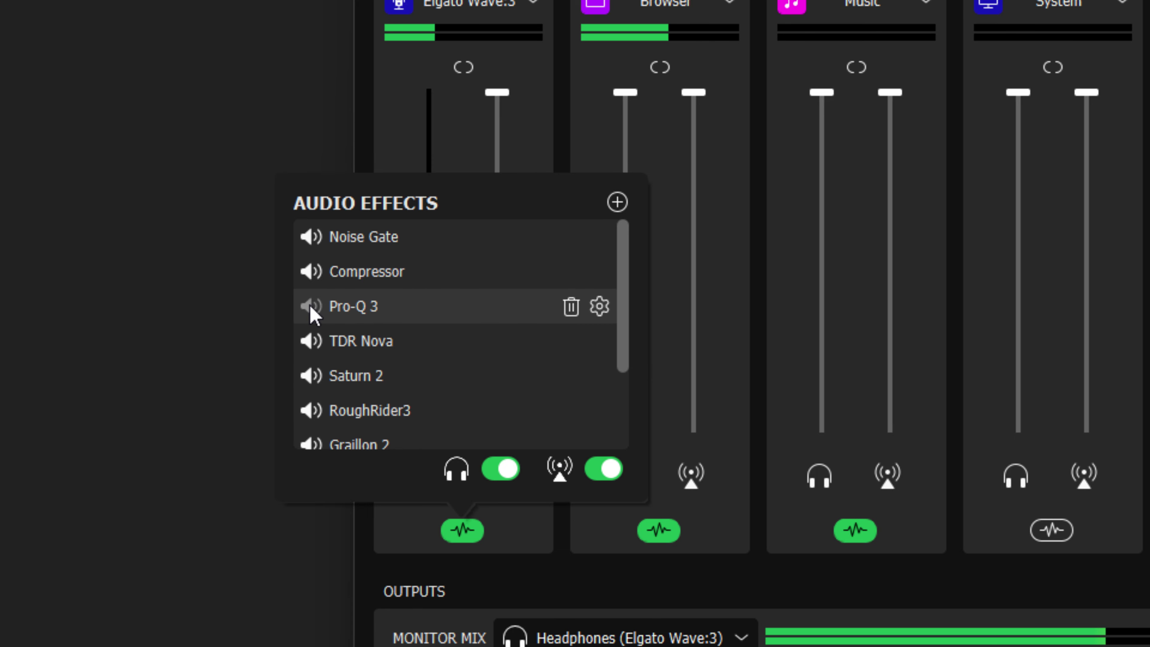
{"action": "left_click", "coordinate": [311, 341]}
{"action": "left_click", "coordinate": [312, 376]}
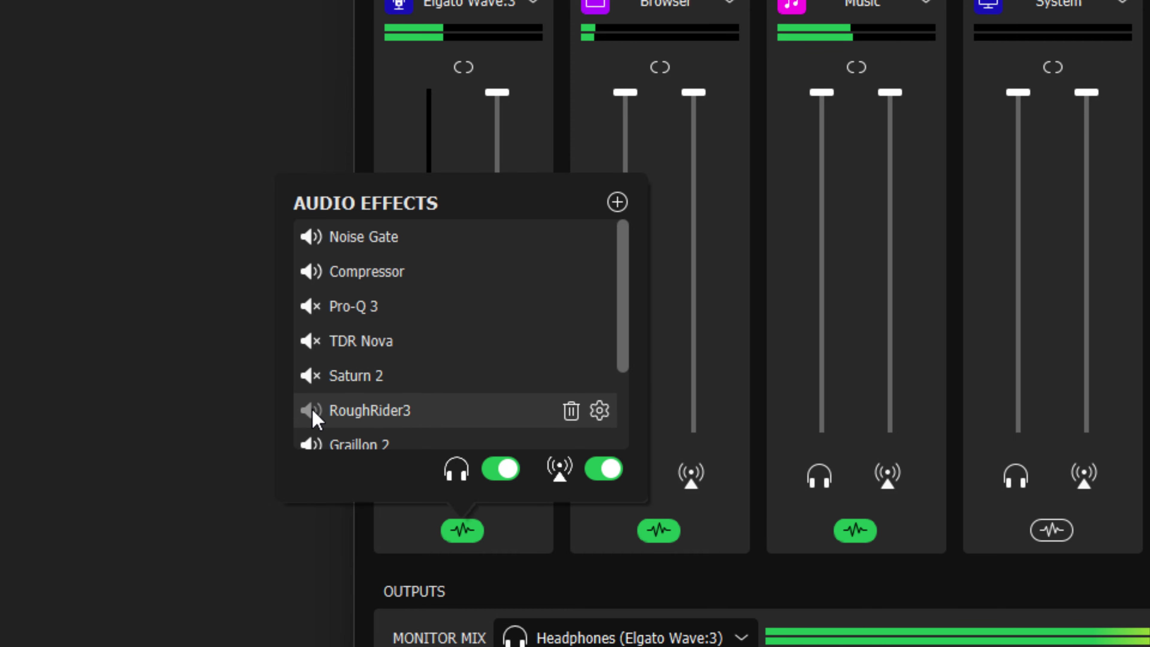
{"action": "left_click", "coordinate": [181, 412]}
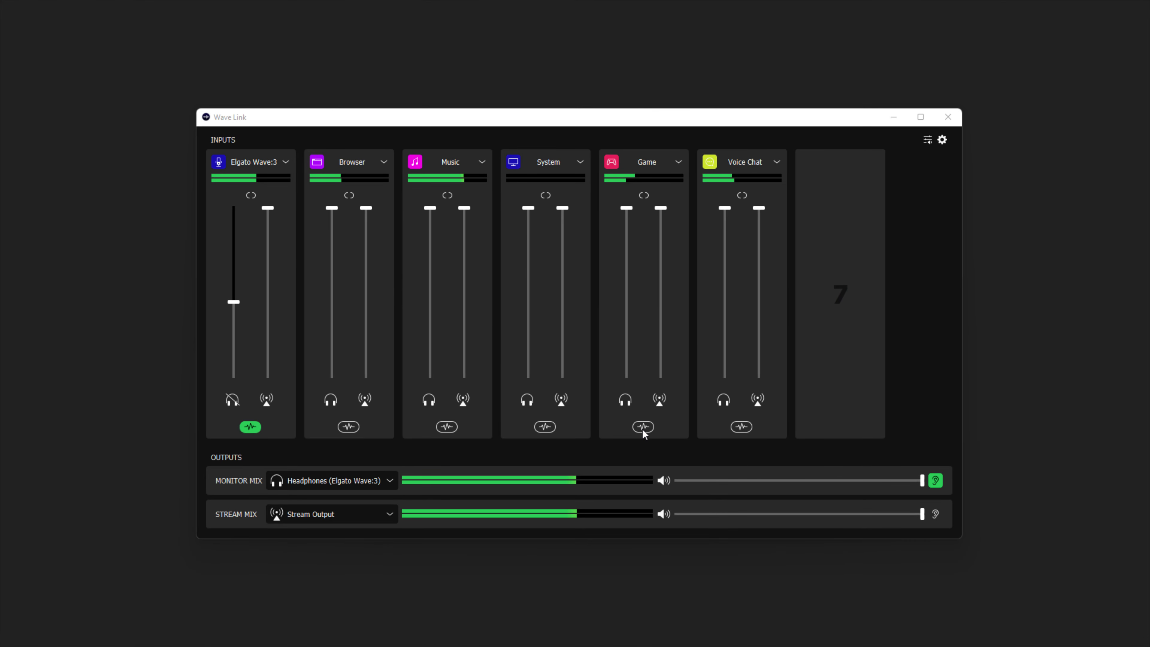
- Add Cockos ReaComp to the Game input with -13.2 dB threshold and 10 ms pre-comp
{"action": "left_click", "coordinate": [643, 427]}
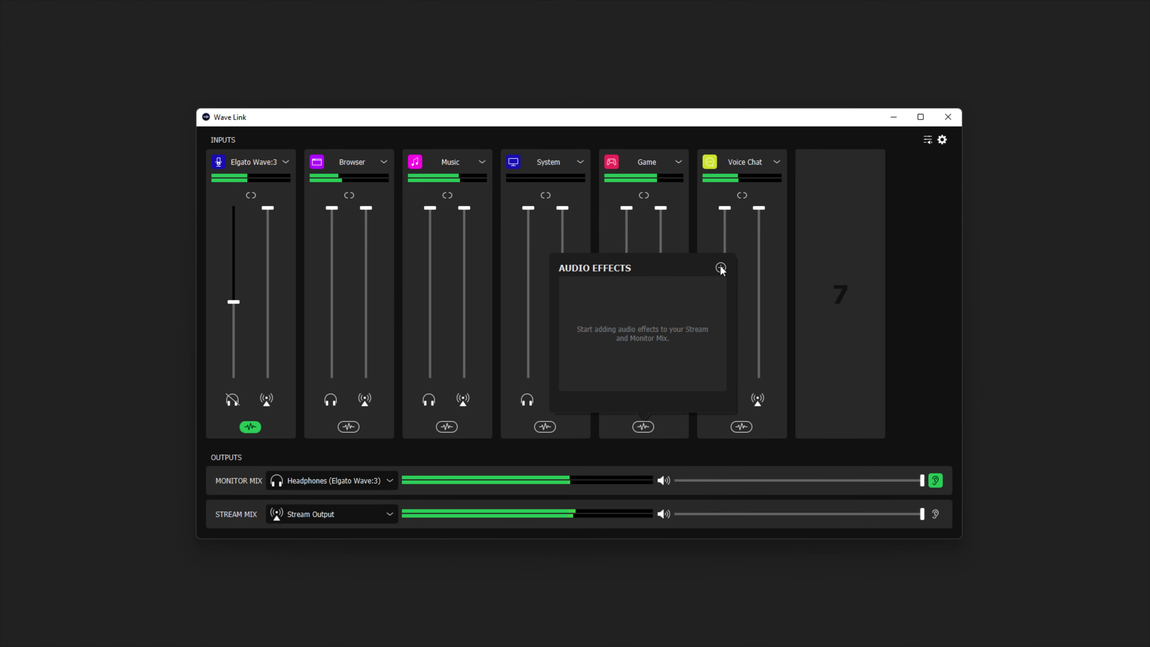
{"action": "left_click", "coordinate": [721, 268]}
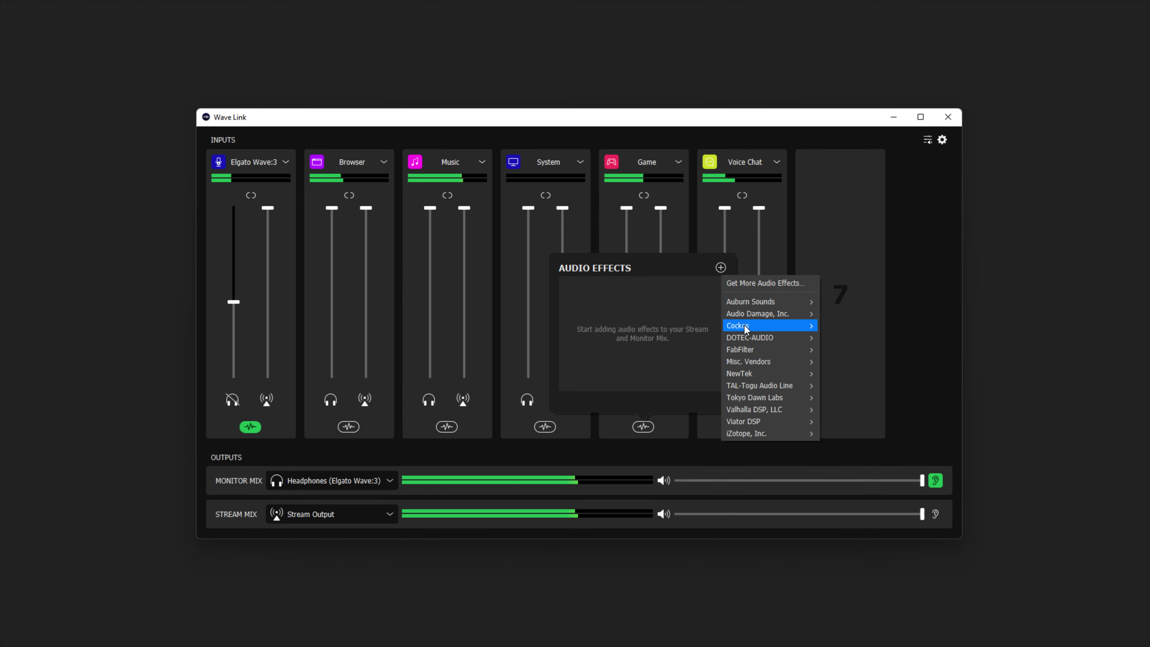
{"action": "mouse_move", "coordinate": [745, 326]}
{"action": "left_click", "coordinate": [861, 331]}
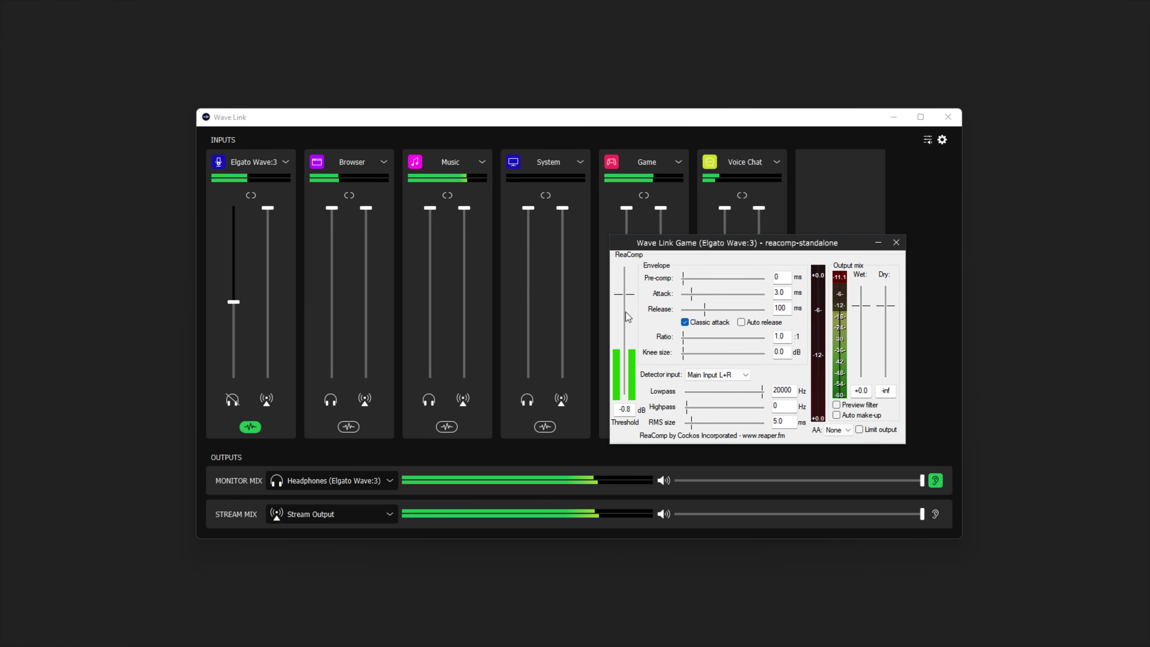
{"action": "left_click_drag", "start_coordinate": [625, 312], "coordinate": [621, 340]}
{"action": "left_click_drag", "start_coordinate": [682, 277], "coordinate": [710, 332]}
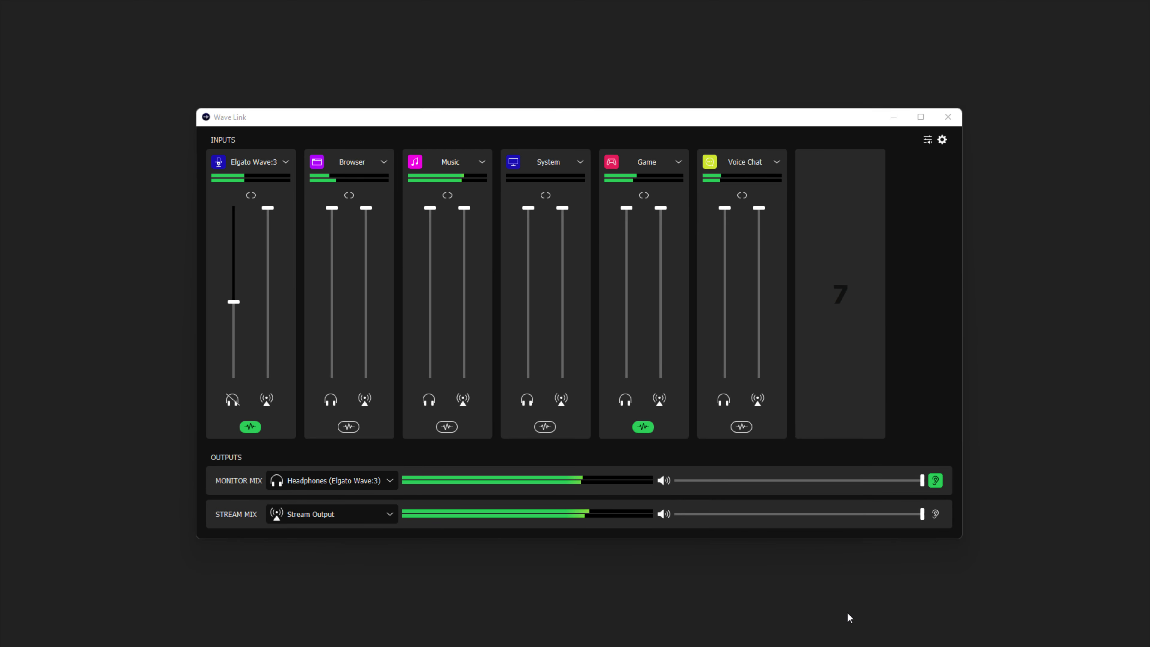
- Add Misc. Vendors Noise Suppression to the Voice Chat input
{"action": "left_click", "coordinate": [736, 426]}
{"action": "left_click", "coordinate": [819, 267]}
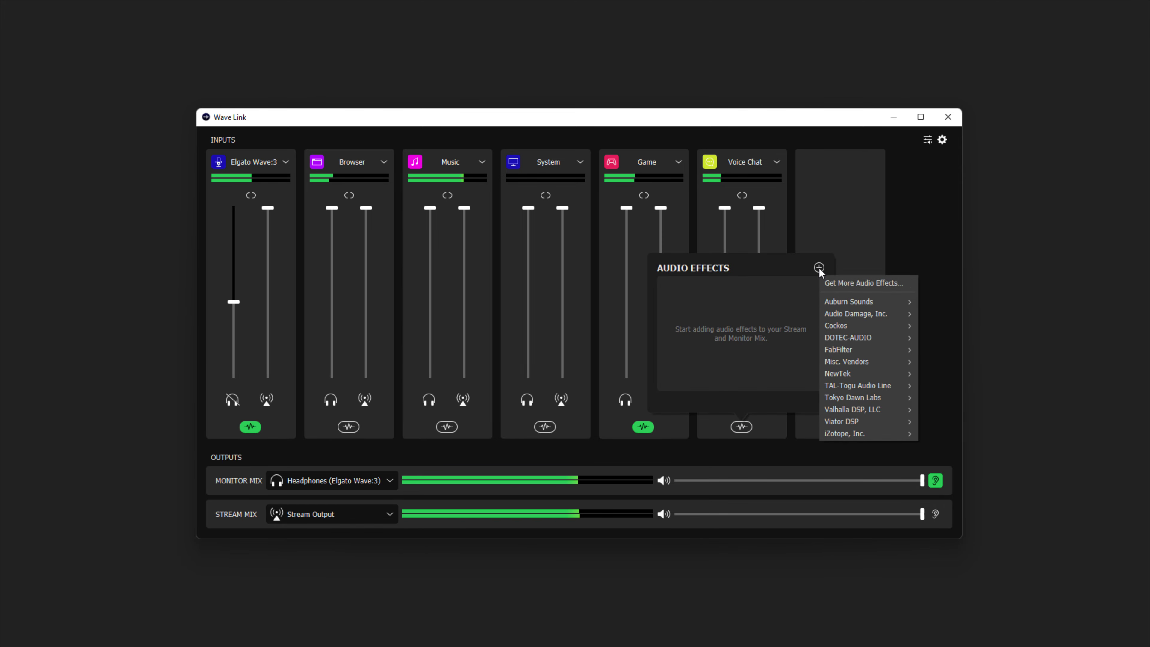
{"action": "mouse_move", "coordinate": [857, 361]}
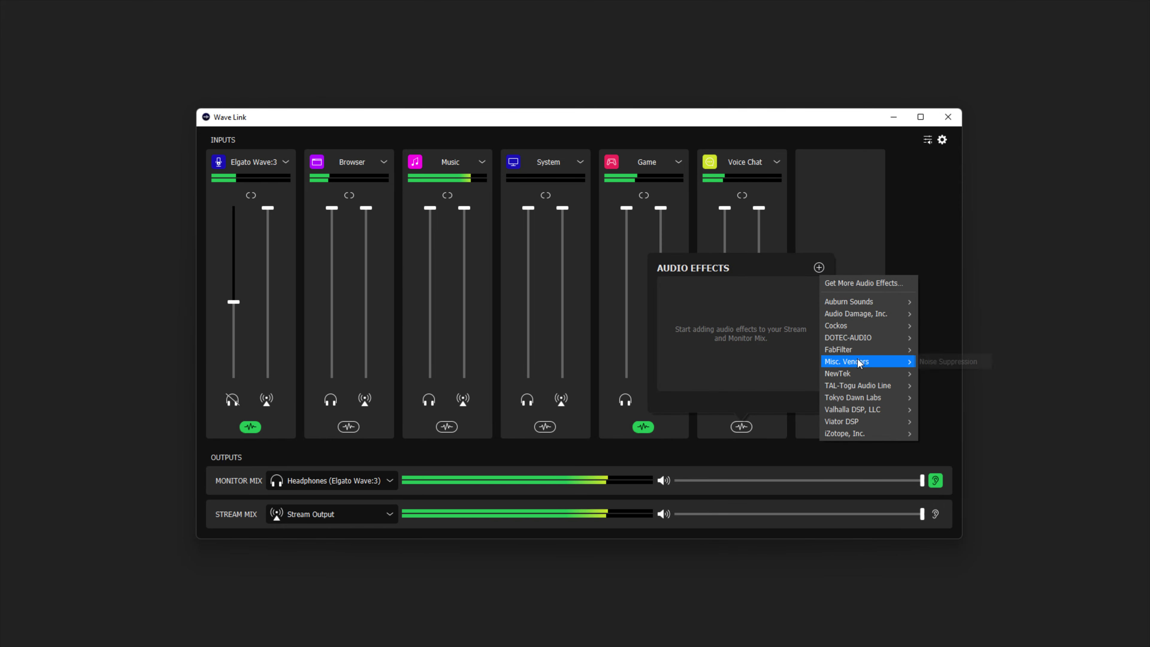
{"action": "left_click", "coordinate": [969, 364]}
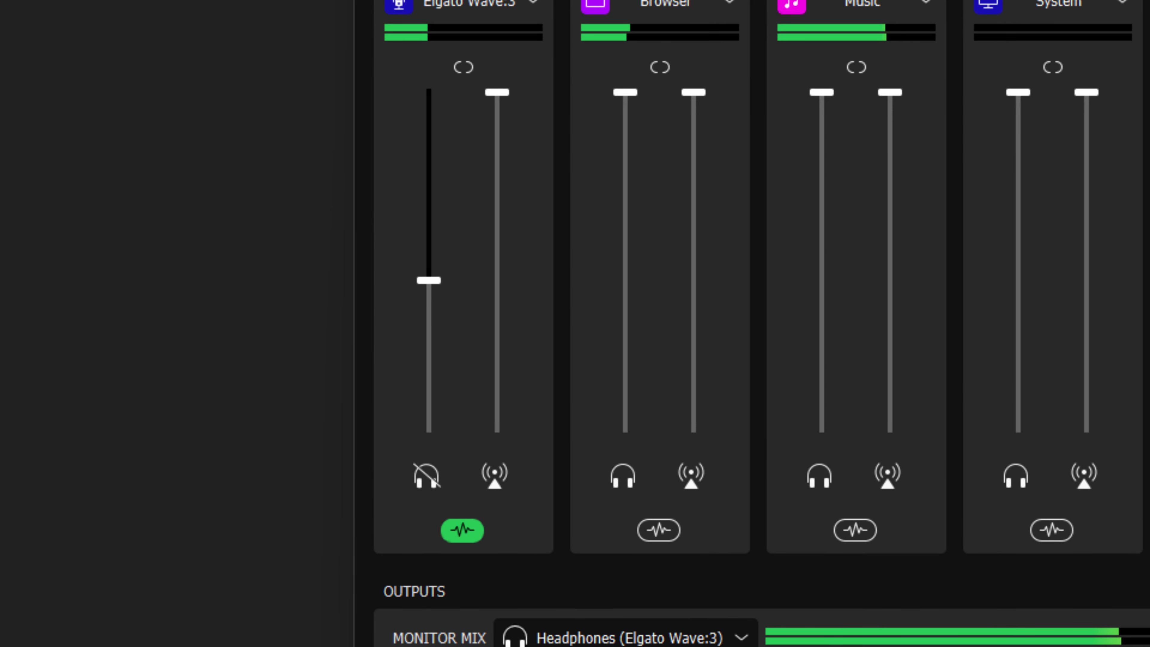
{"action": "left_click", "coordinate": [461, 531]}
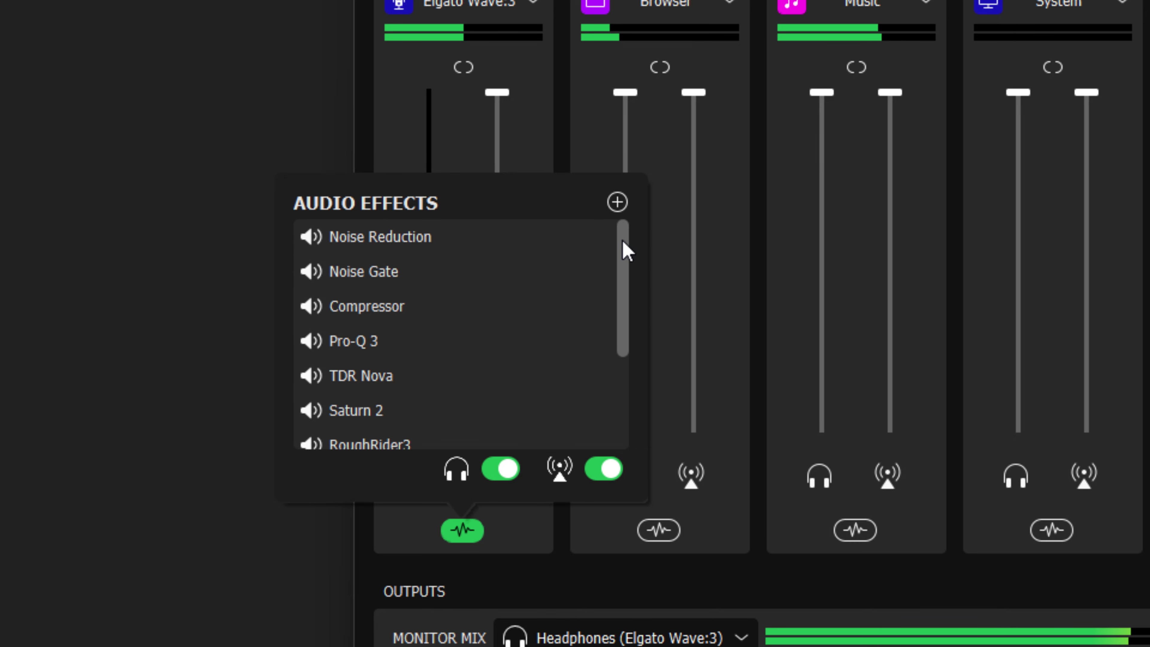
{"action": "left_click_drag", "start_coordinate": [623, 244], "coordinate": [622, 340]}
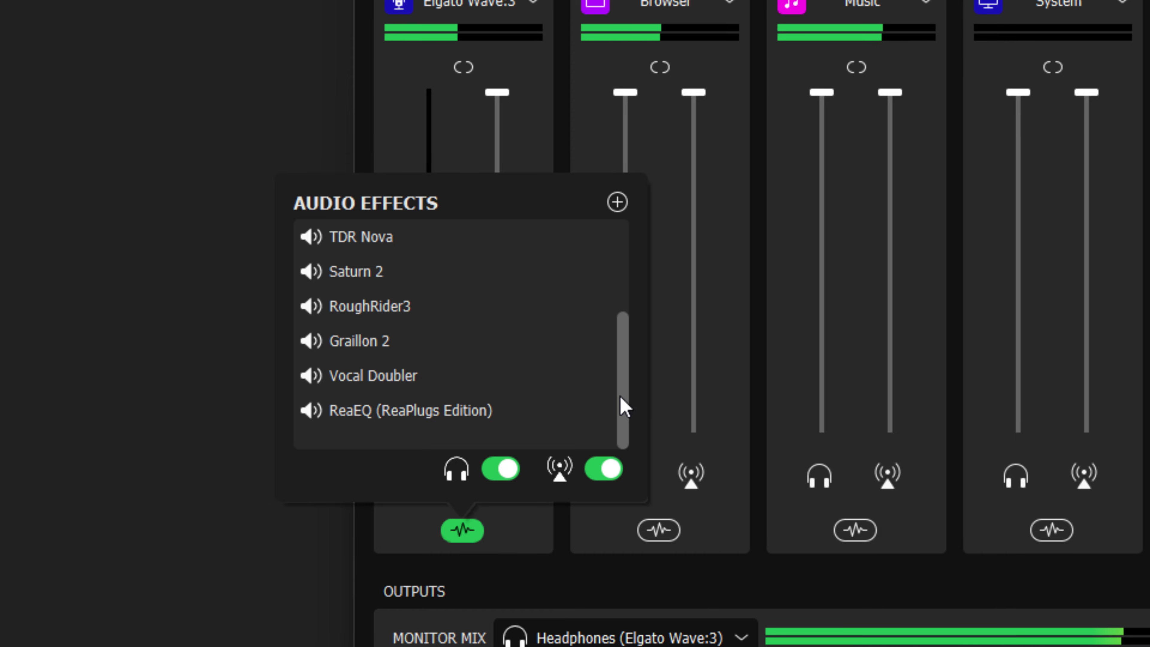
{"action": "left_click", "coordinate": [228, 362]}
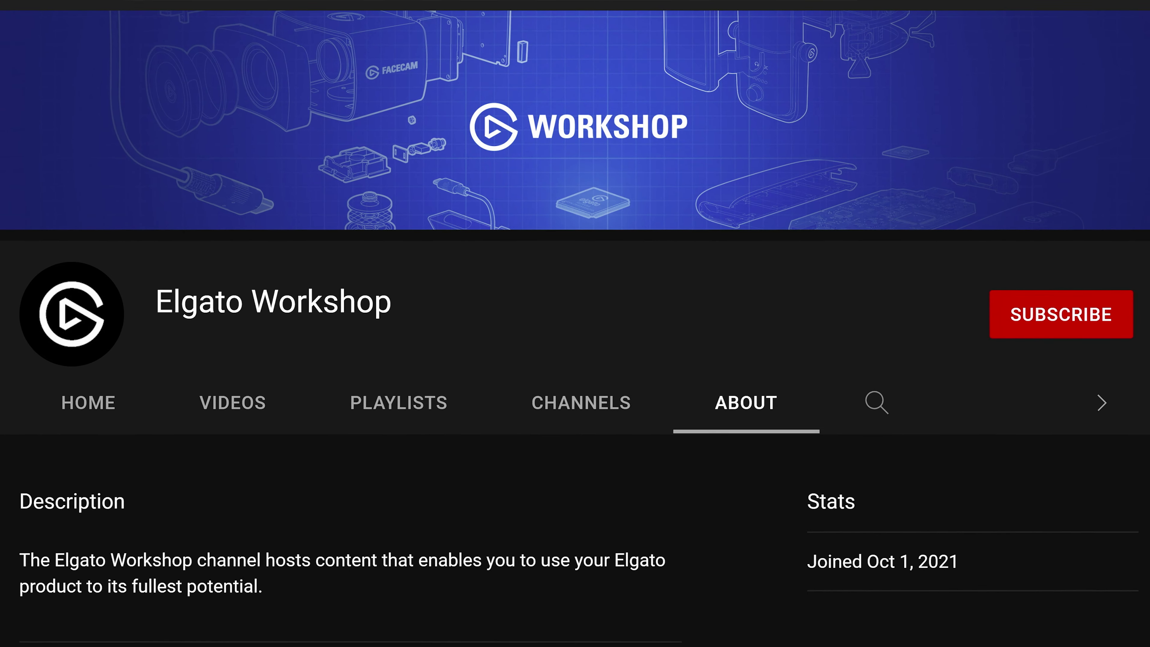
- Subscribe to the Elgato Workshop YouTube channel so the button reads Subscribed
{"action": "left_click", "coordinate": [1038, 325]}
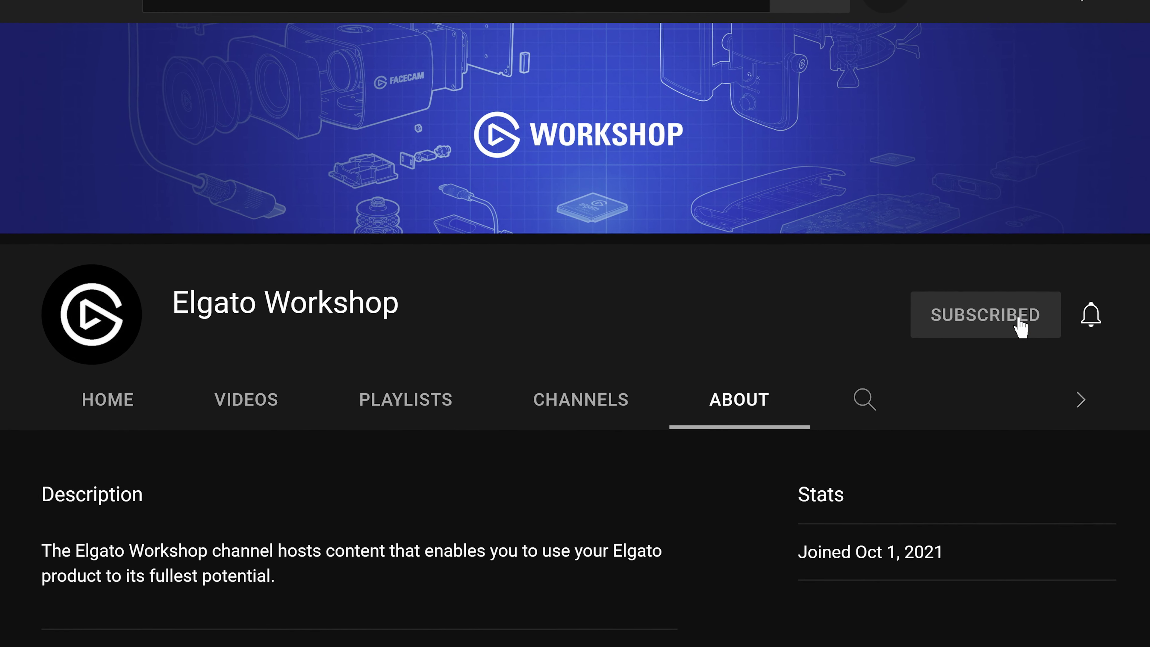